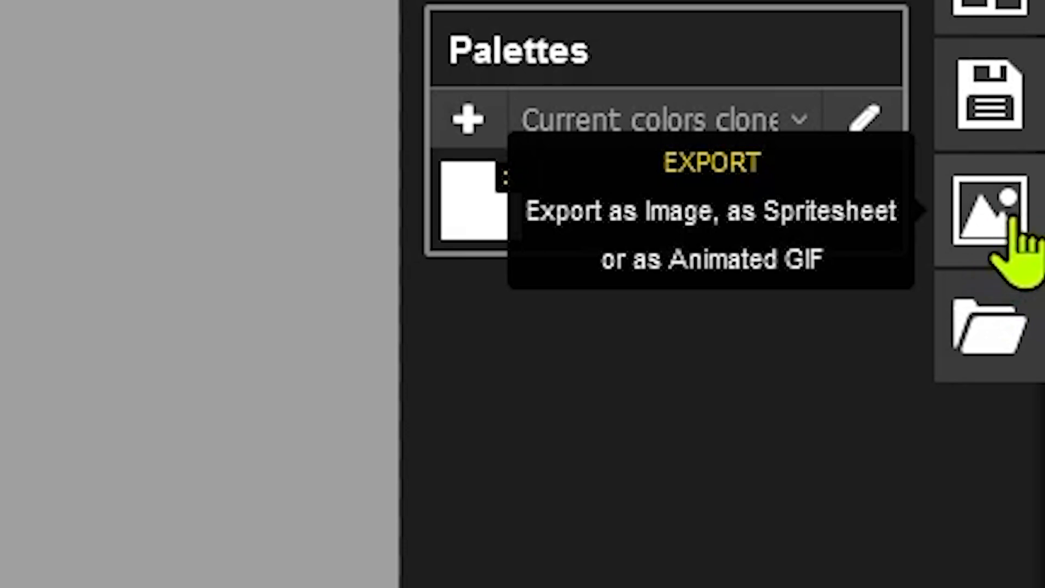
# Export the sprite as a ZIP archive of one PNG per frame, using the file name prefix WALK_
pyautogui.click(1013, 220)
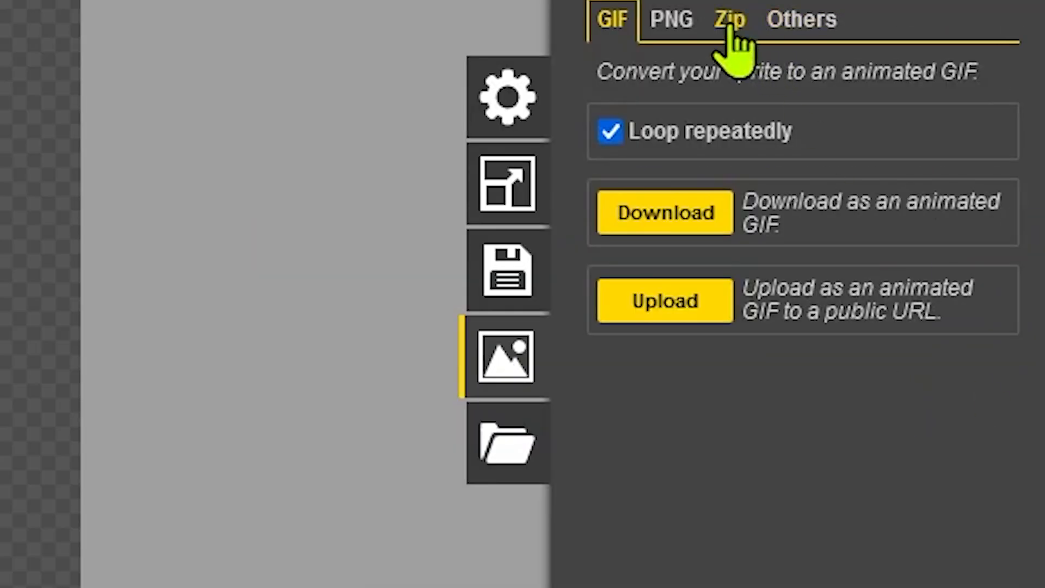
pyautogui.click(730, 23)
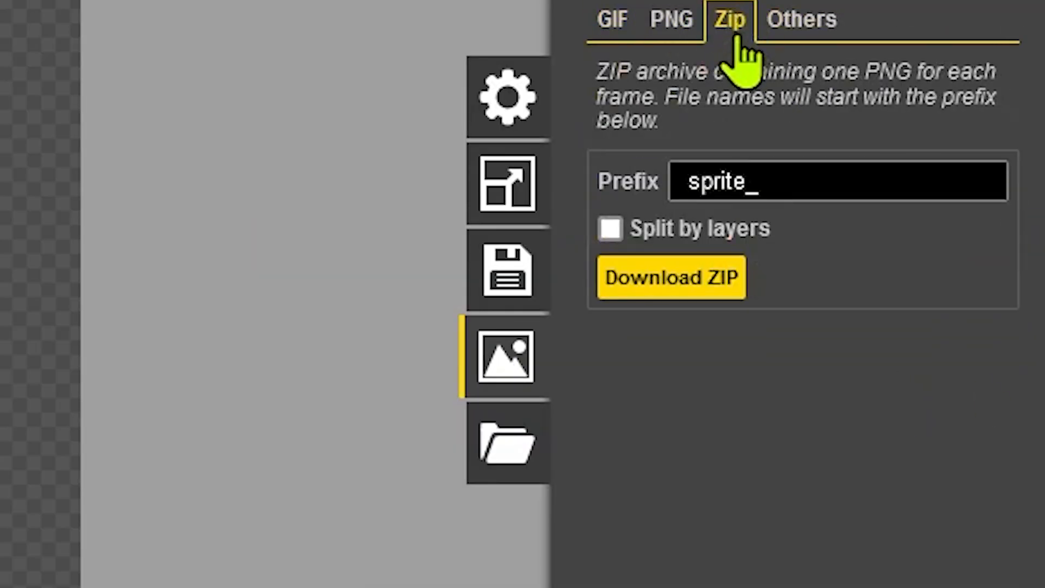
pyautogui.moveTo(841, 168); pyautogui.dragTo(468, 163)
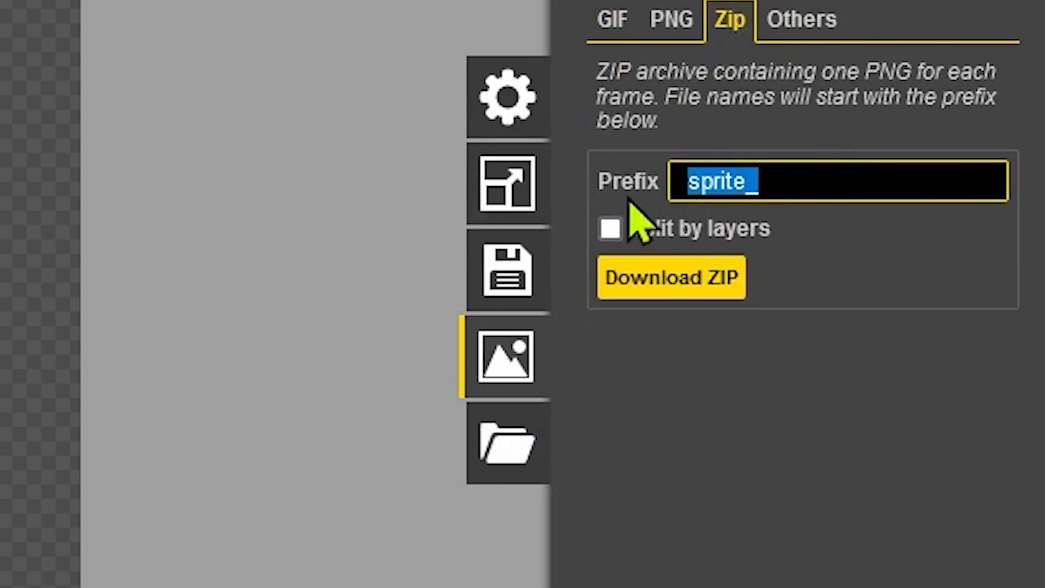
pyautogui.click(761, 181)
pyautogui.moveTo(849, 182); pyautogui.dragTo(475, 160)
pyautogui.write('WALK')
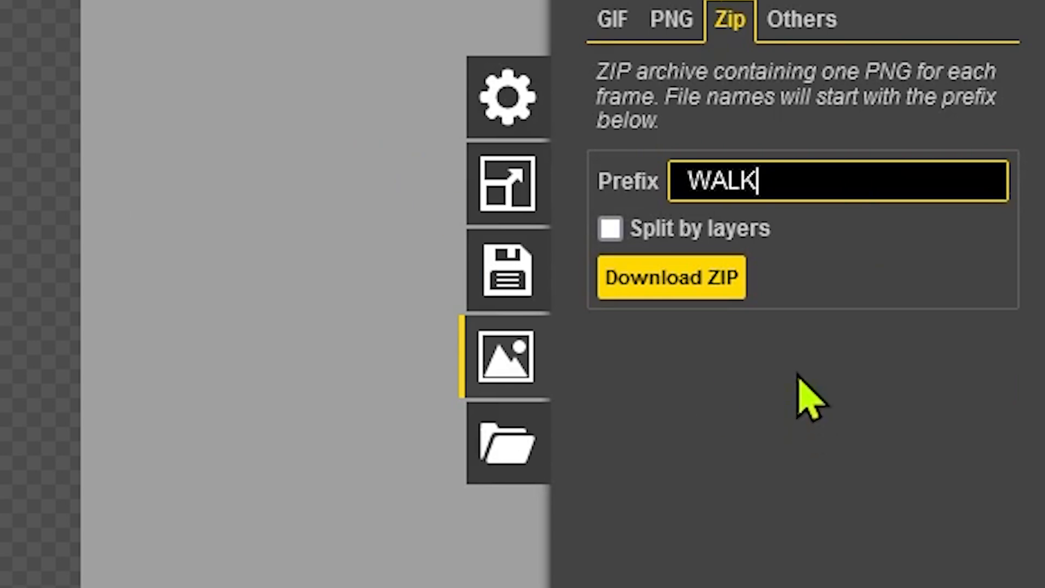
pyautogui.write('_')
pyautogui.click(670, 292)
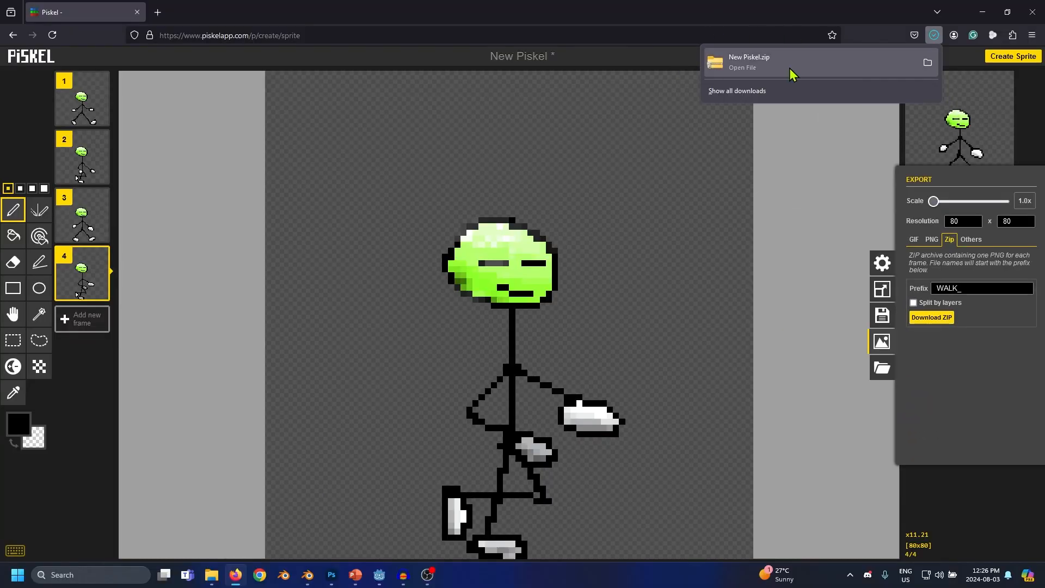
# Extract the downloaded New Piskel archive in the Downloads folder and open the extracted New Piskel folder
pyautogui.click(927, 64)
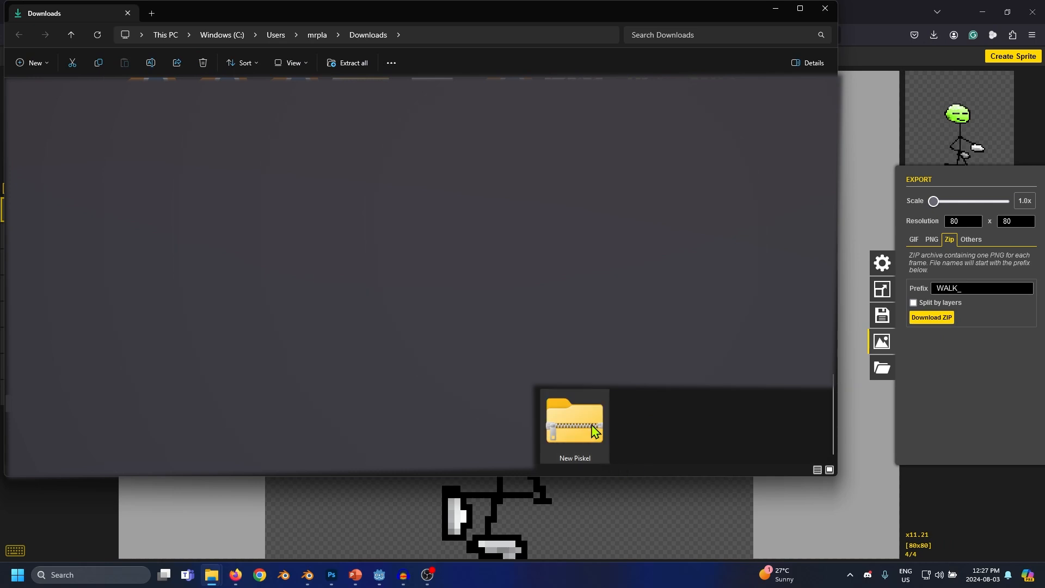
pyautogui.rightClick(593, 431)
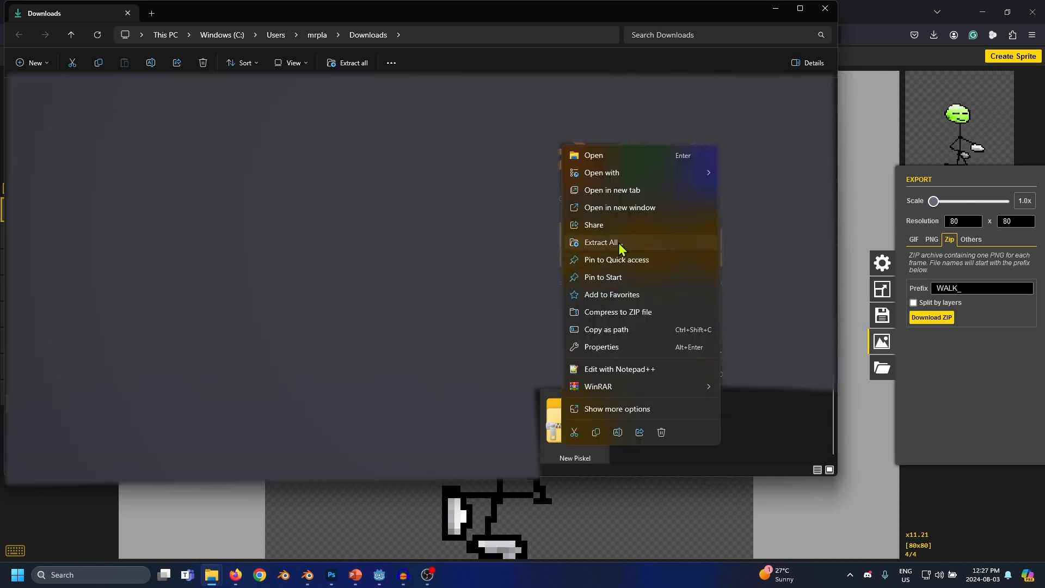
pyautogui.click(620, 238)
pyautogui.click(621, 391)
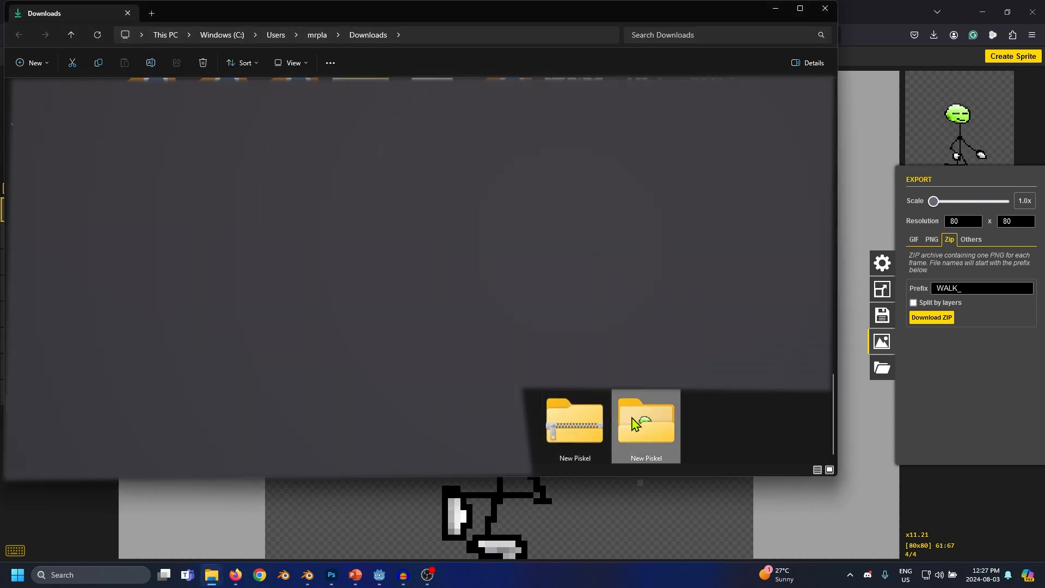
pyautogui.doubleClick(631, 435)
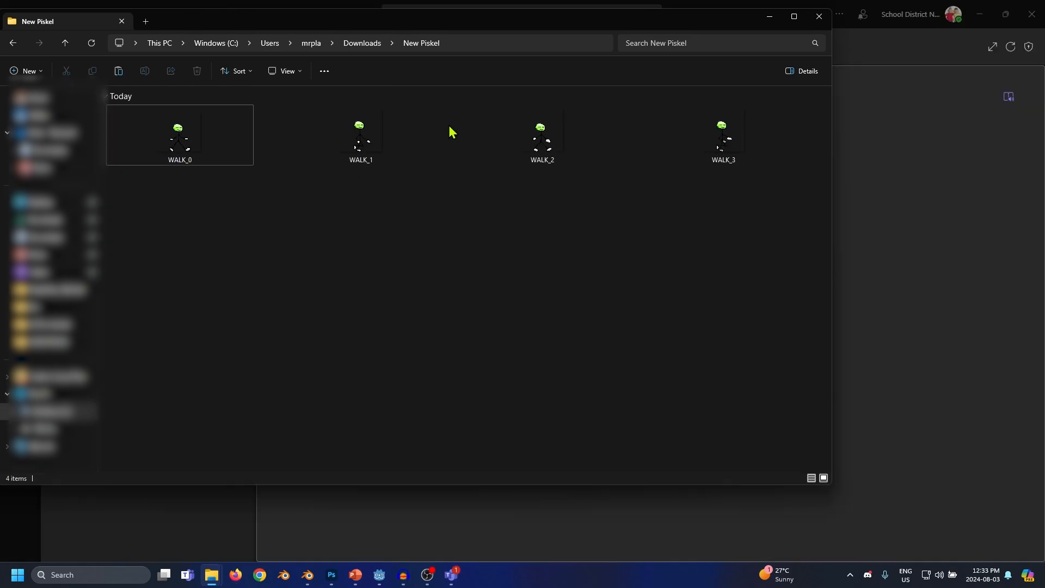
# Switch to the 2D Animation Project assignment in Teams and download Godot_v4.2.1-stable_win64.zip and 2D Animation Project.zip
pyautogui.click(763, 18)
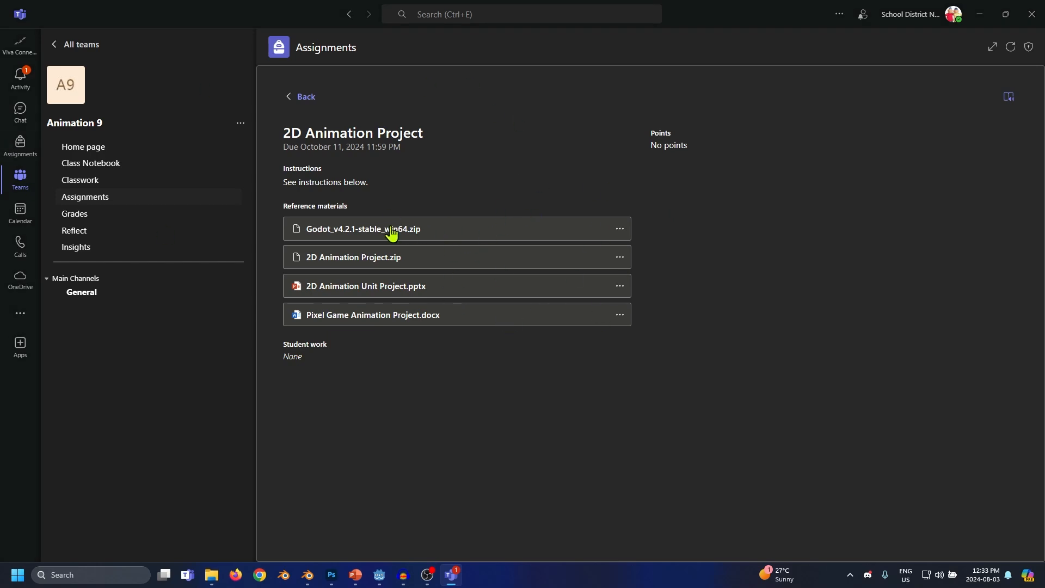
pyautogui.click(620, 229)
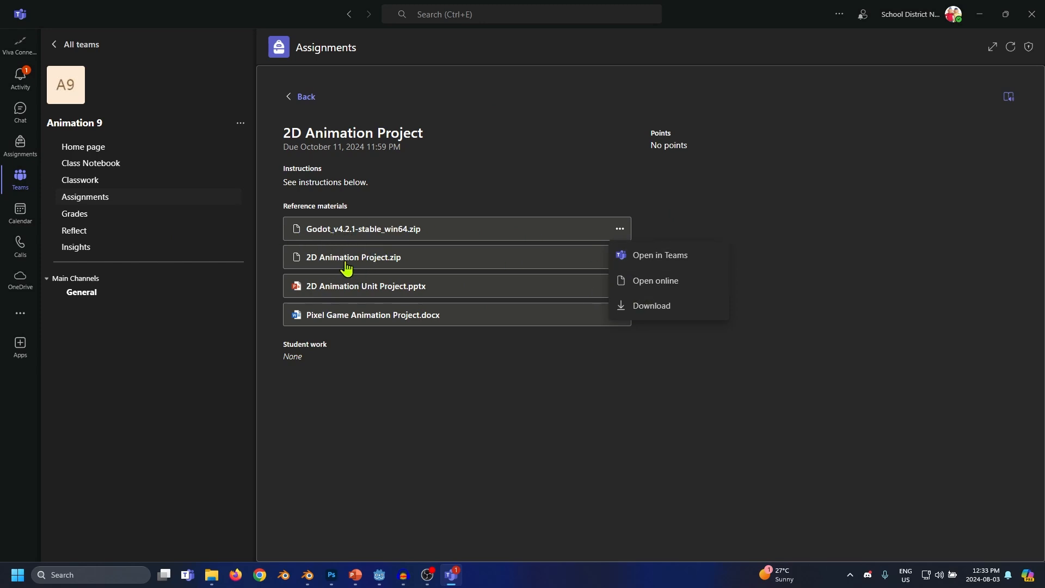
pyautogui.click(666, 305)
pyautogui.click(619, 257)
pyautogui.click(651, 333)
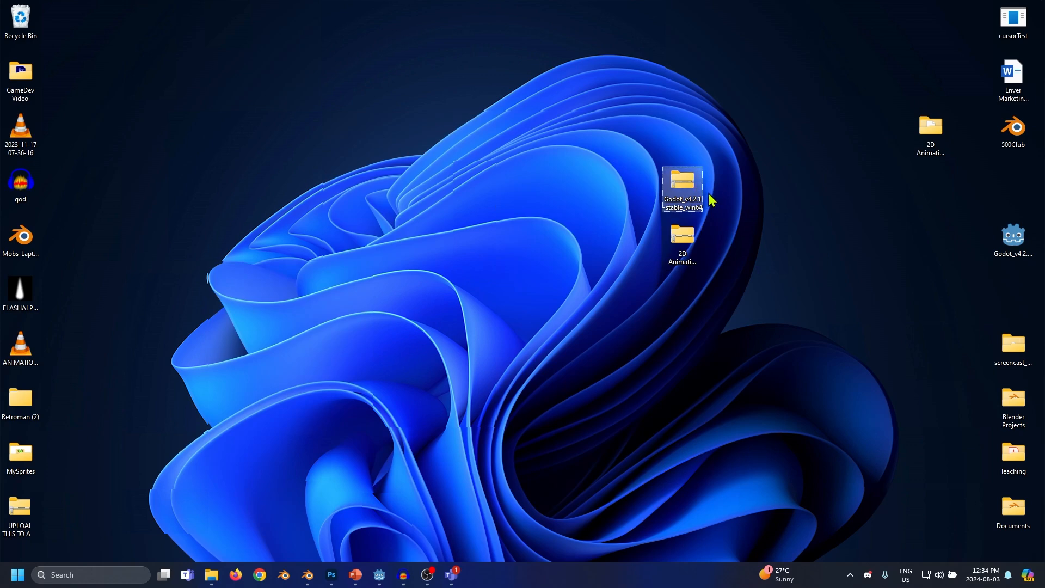
# Place the Godot_v4.2.1-stable_win64 archive beside the 2D Animation Project archive on the desktop and extract it there
pyautogui.moveTo(685, 190); pyautogui.dragTo(644, 245)
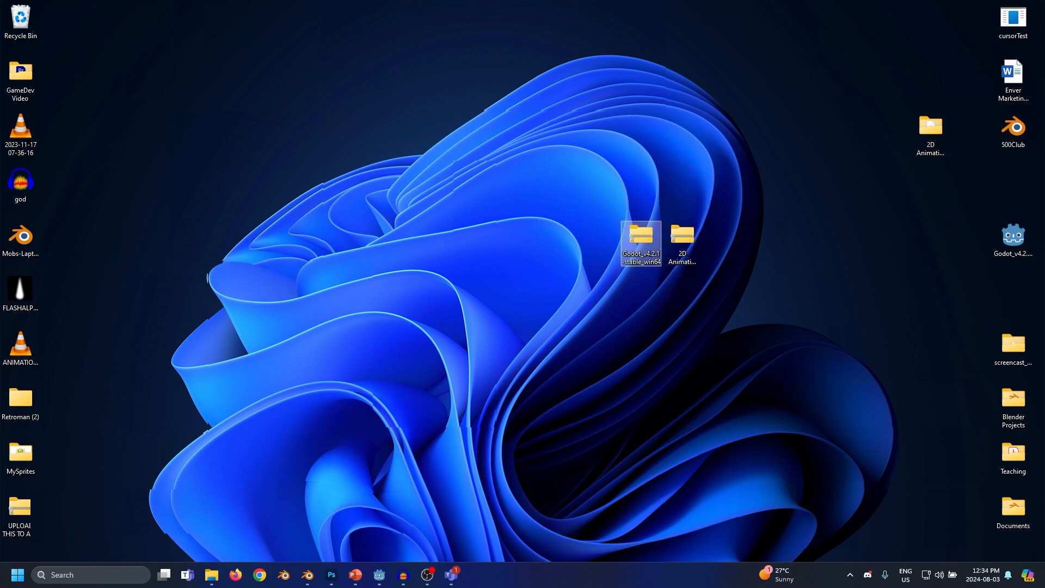
pyautogui.rightClick(638, 226)
pyautogui.click(658, 171)
pyautogui.rightClick(635, 236)
pyautogui.click(689, 325)
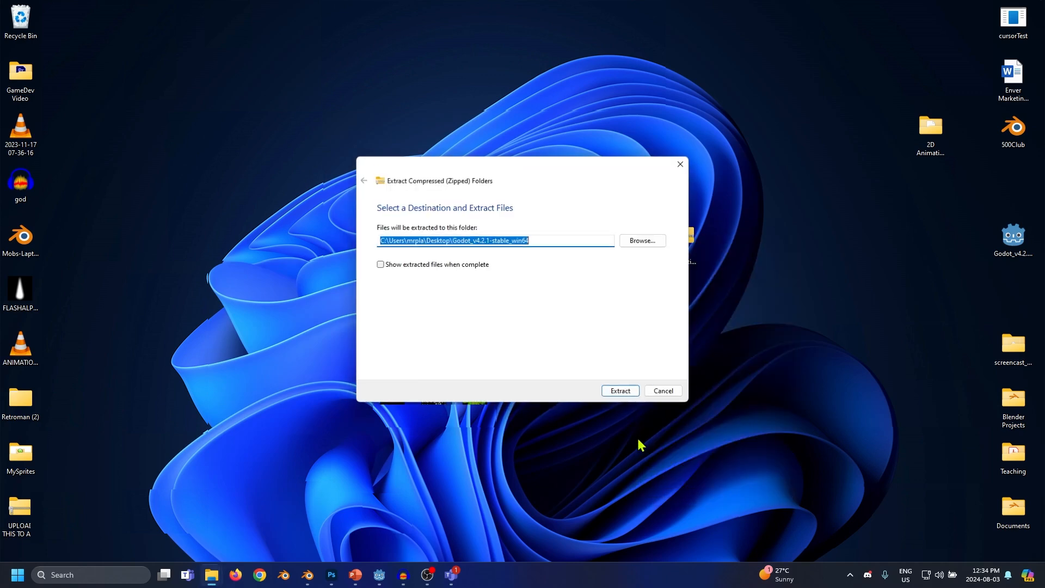
pyautogui.click(627, 392)
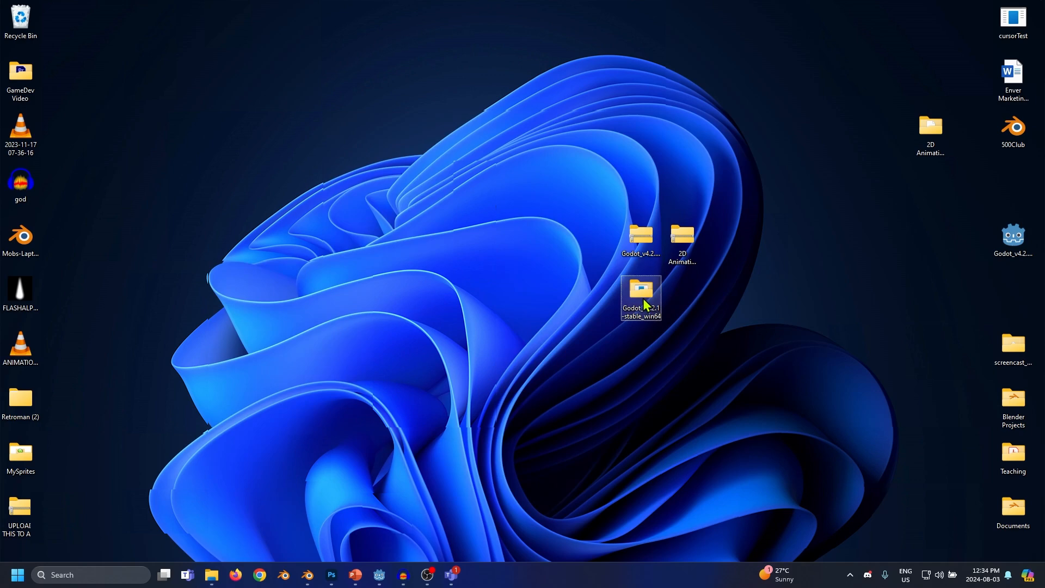
# Extract the 2D Animation Project archive on the desktop
pyautogui.rightClick(679, 243)
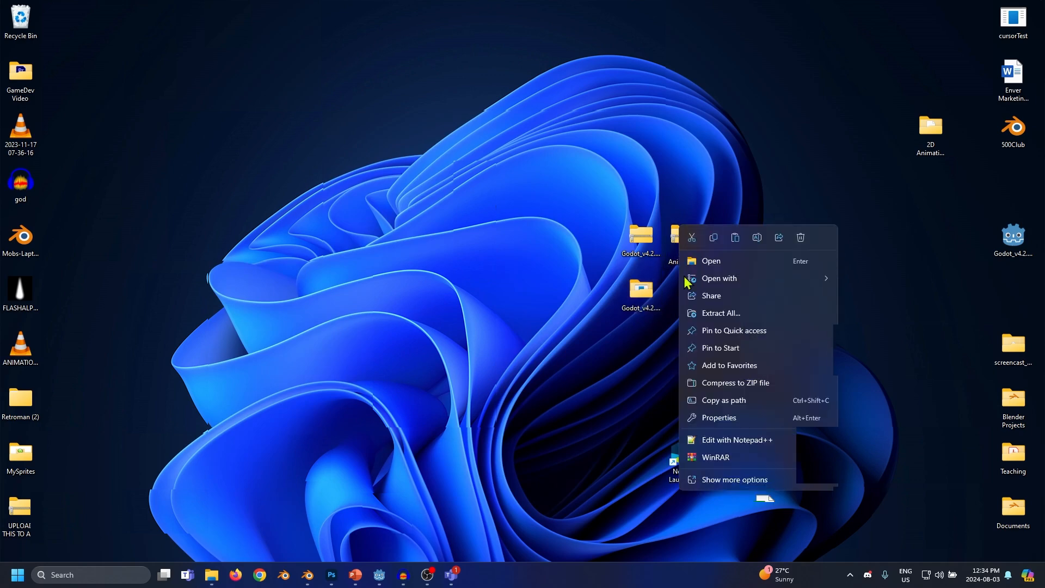
pyautogui.click(724, 313)
pyautogui.click(626, 391)
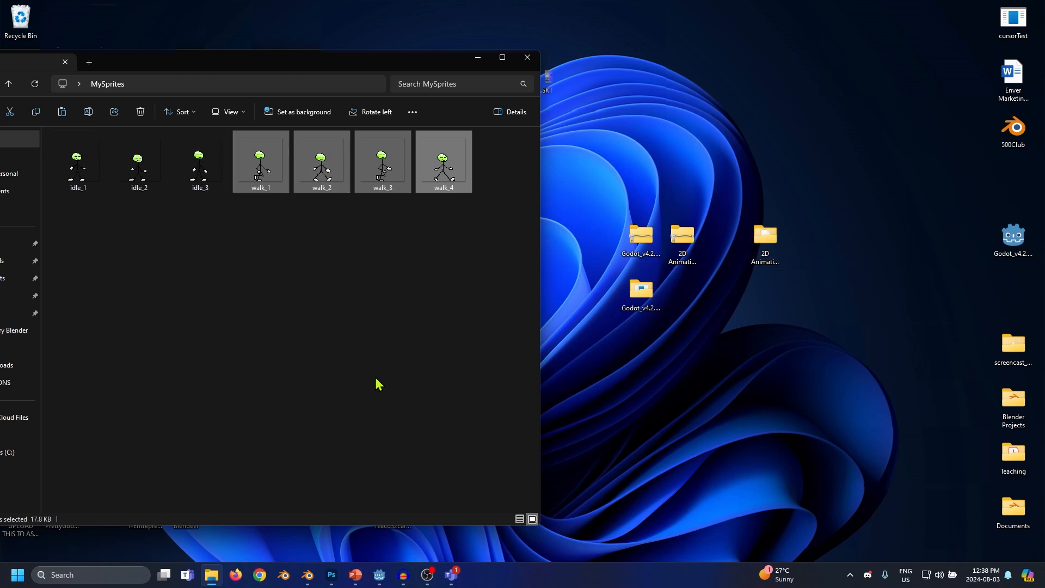
# Open the Player folder inside ANIMATIONS in the extracted 2D Animation Project folder
pyautogui.doubleClick(765, 239)
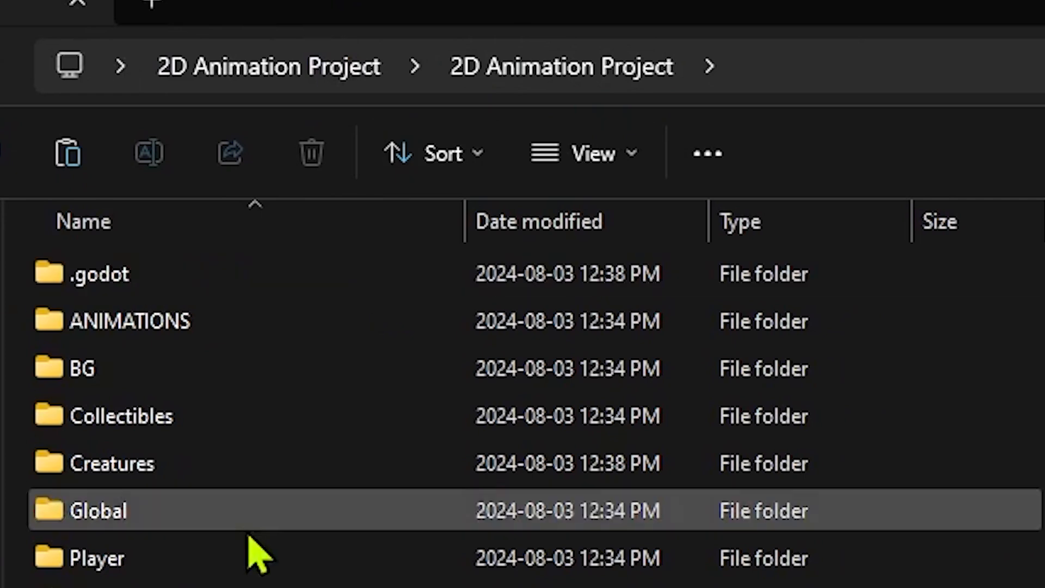
pyautogui.moveTo(150, 587); pyautogui.dragTo(116, 271)
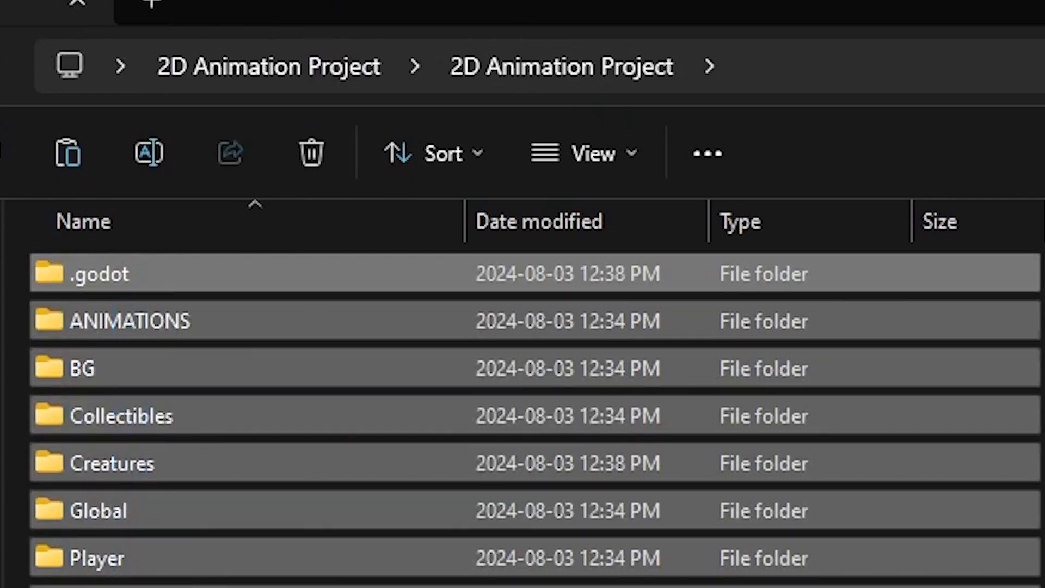
pyautogui.click(1043, 392)
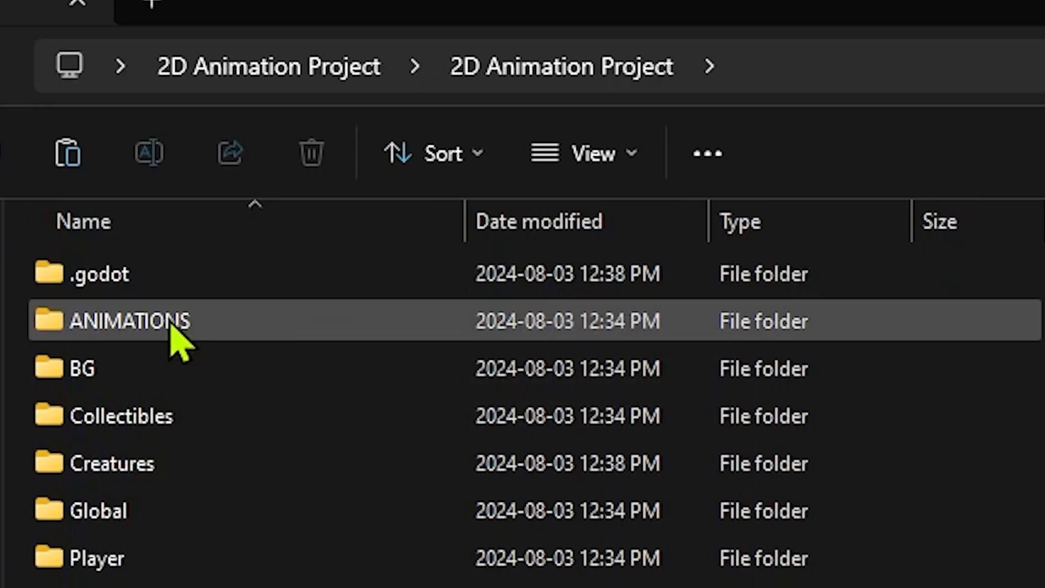
pyautogui.moveTo(171, 327)
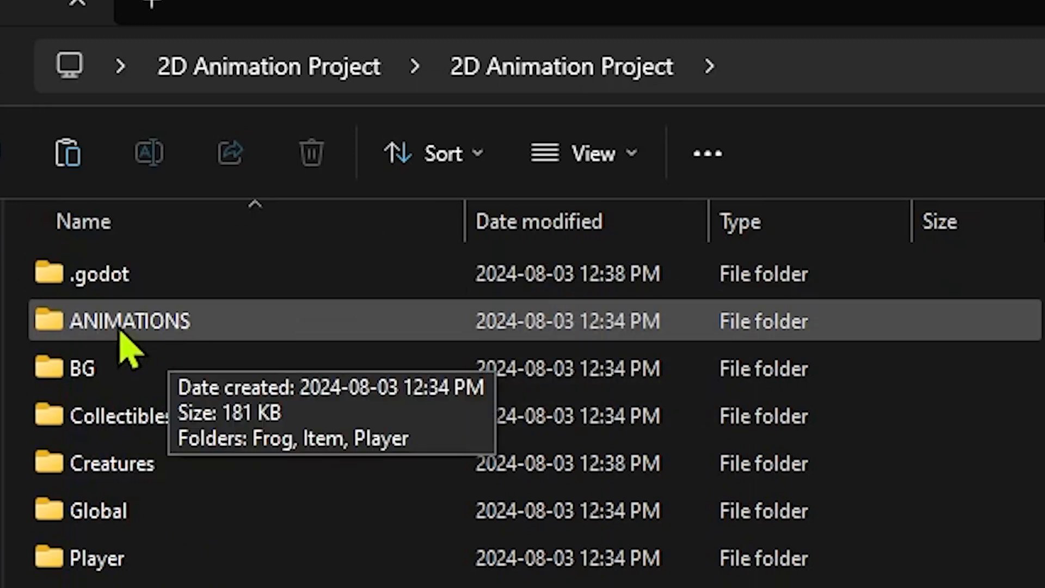
pyautogui.doubleClick(224, 310)
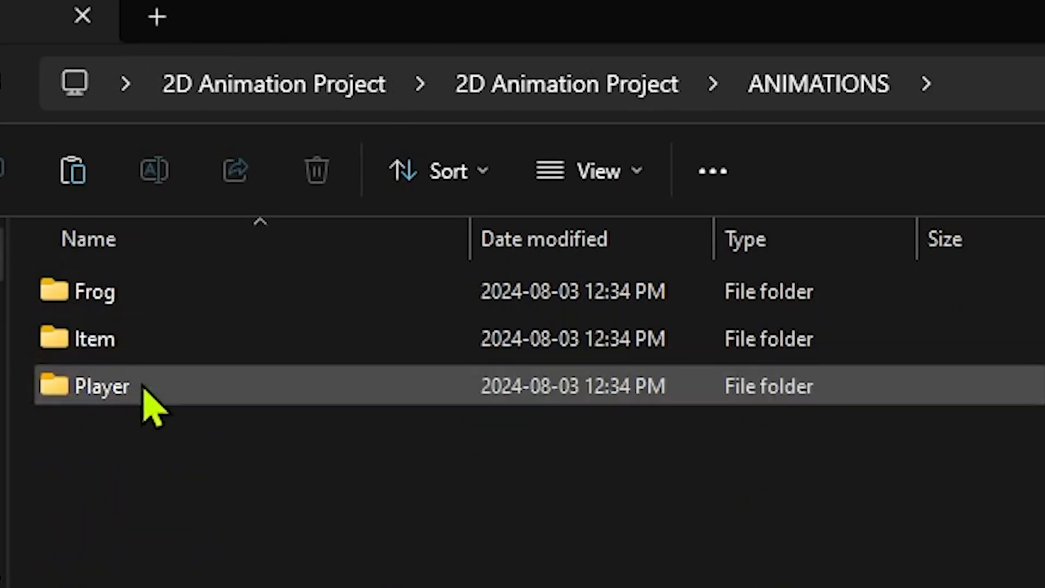
pyautogui.doubleClick(142, 386)
# Examine the sprite frames in the Player folder's animation subfolders, including Death
pyautogui.doubleClick(163, 310)
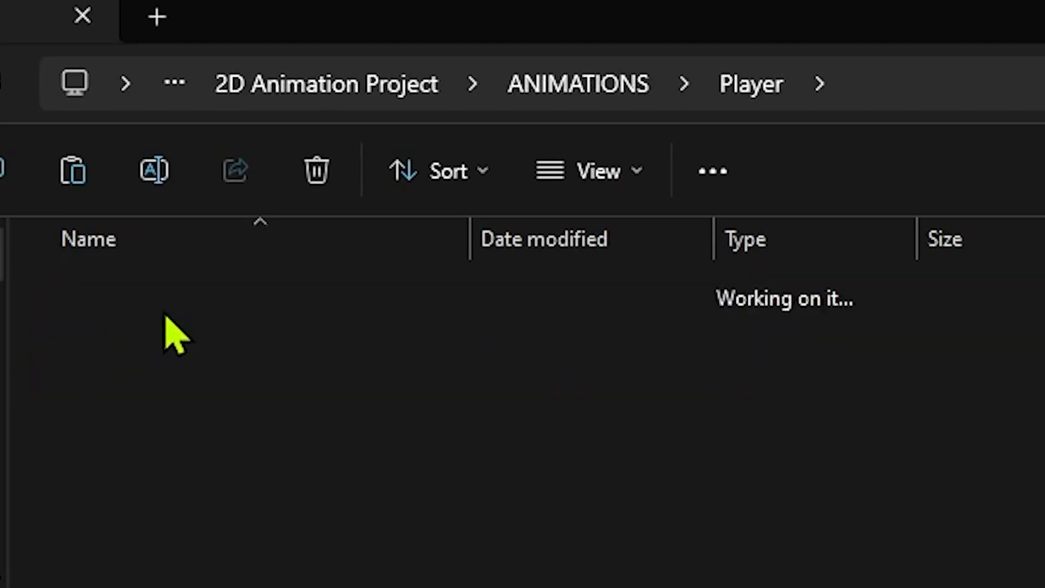
pyautogui.click(73, 341)
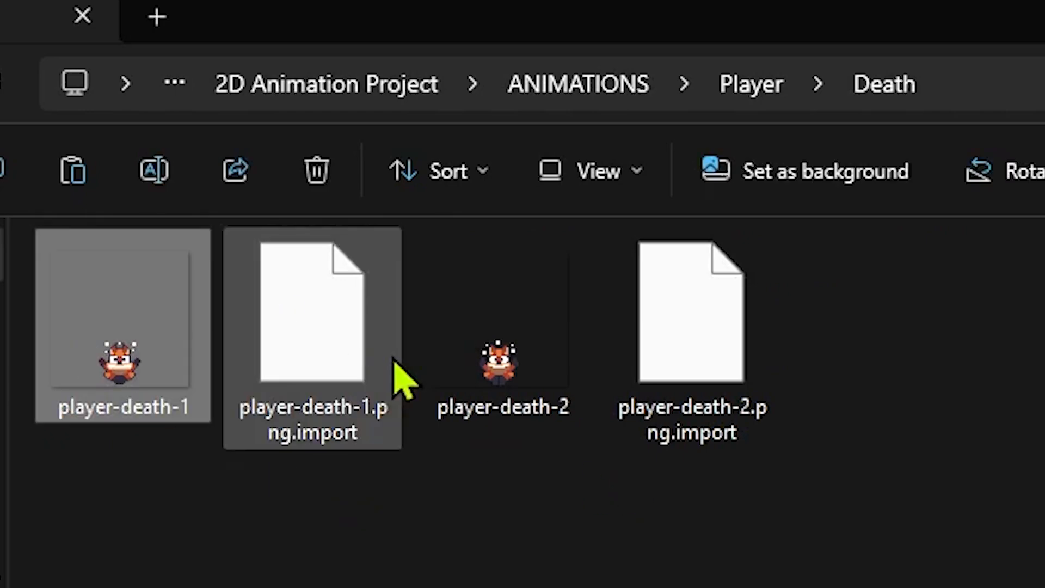
pyautogui.hotkey('alt', 'Left')
pyautogui.click(199, 351)
pyautogui.doubleClick(207, 350)
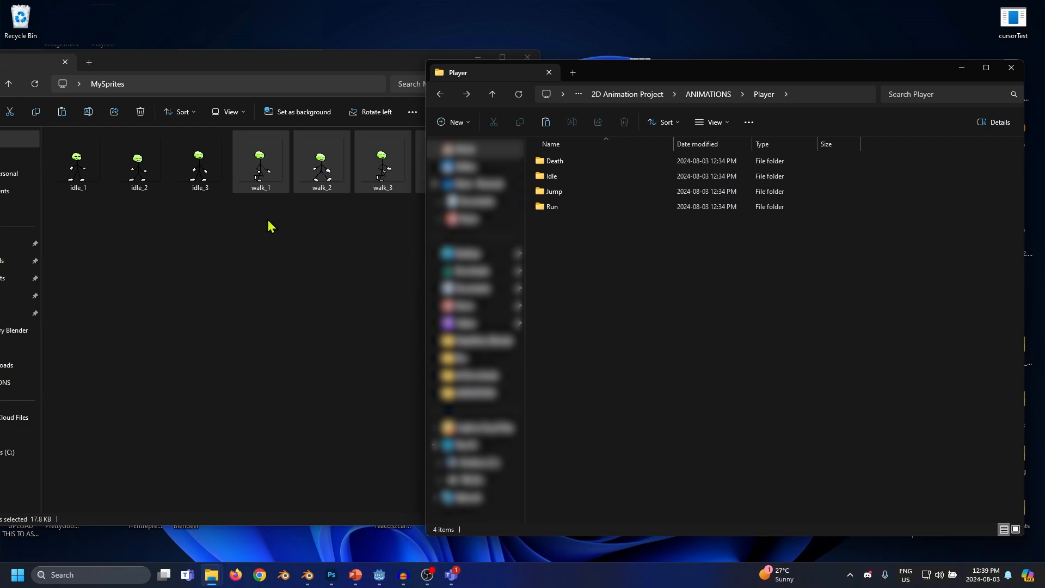
# Move walk_1 through walk_4 from MySprites into the Player's Run folder
pyautogui.click(553, 206)
pyautogui.doubleClick(553, 207)
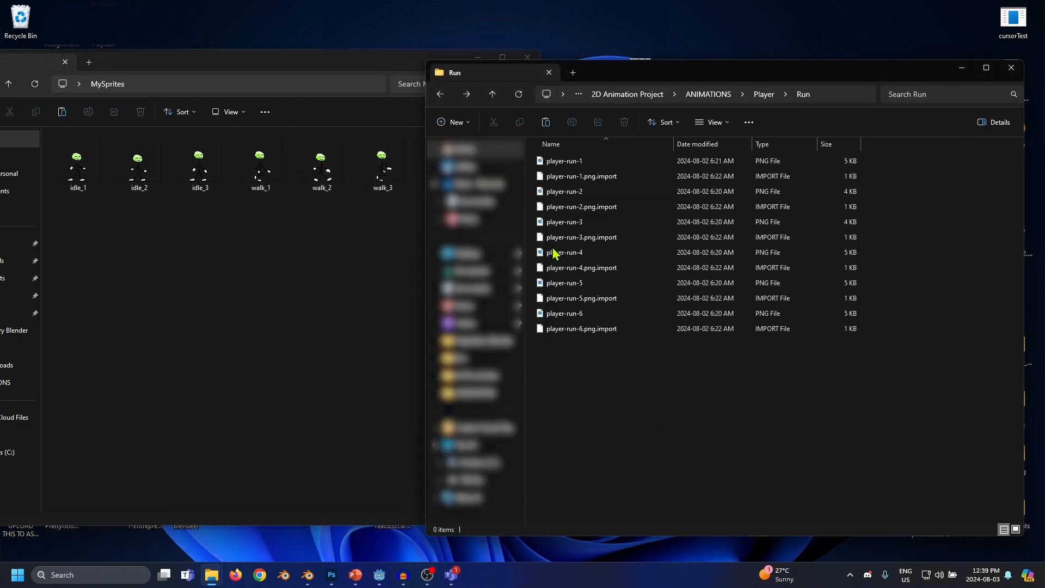
pyautogui.click(261, 163)
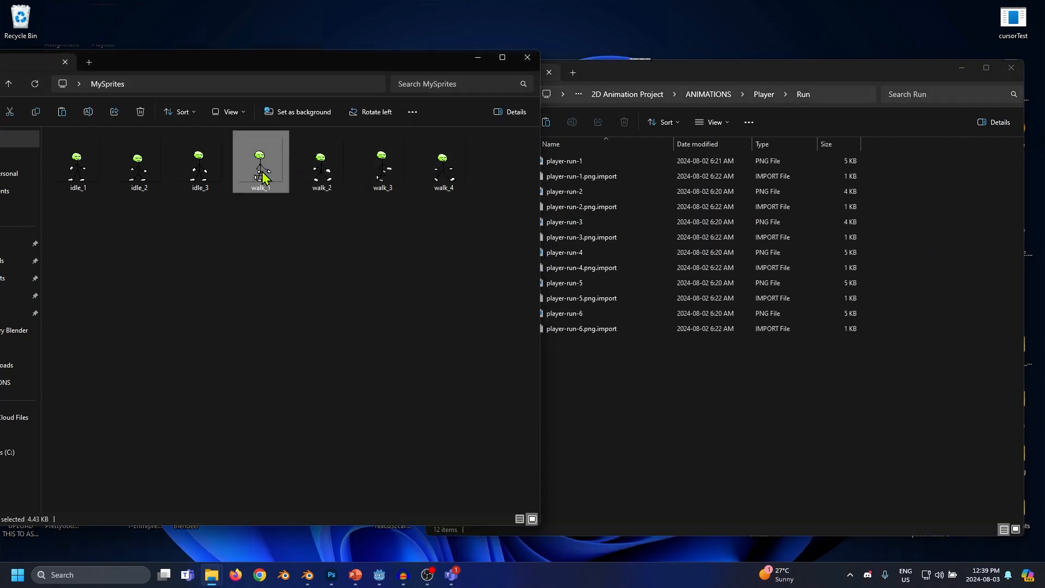
pyautogui.keyDown('shift'); pyautogui.click(459, 167); pyautogui.keyUp('shift')
pyautogui.moveTo(447, 174); pyautogui.dragTo(629, 376)
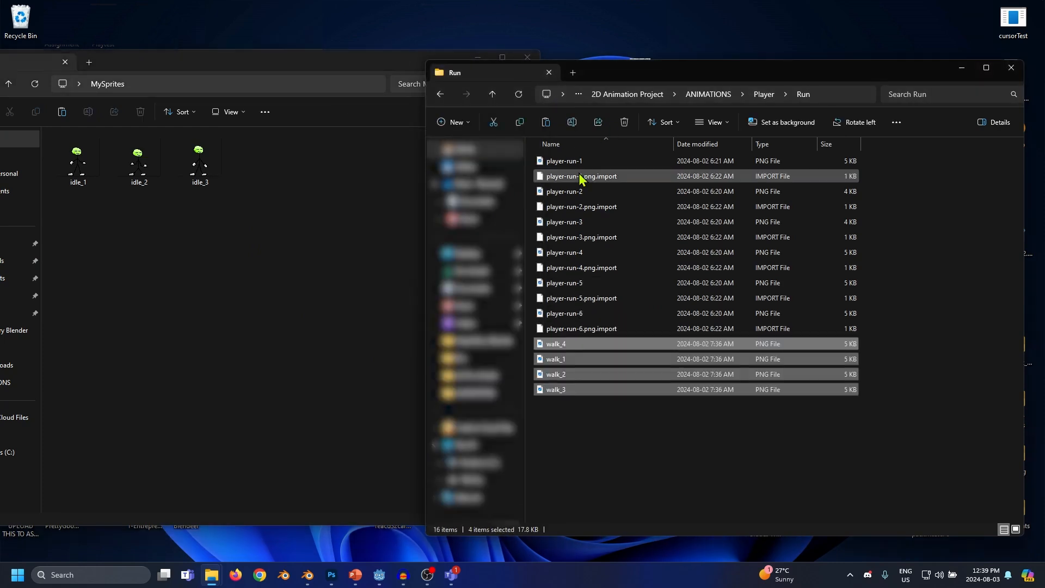
pyautogui.click(691, 469)
# Move idle_1, idle_2 and idle_3 from MySprites into the Player's Idle folder
pyautogui.click(492, 95)
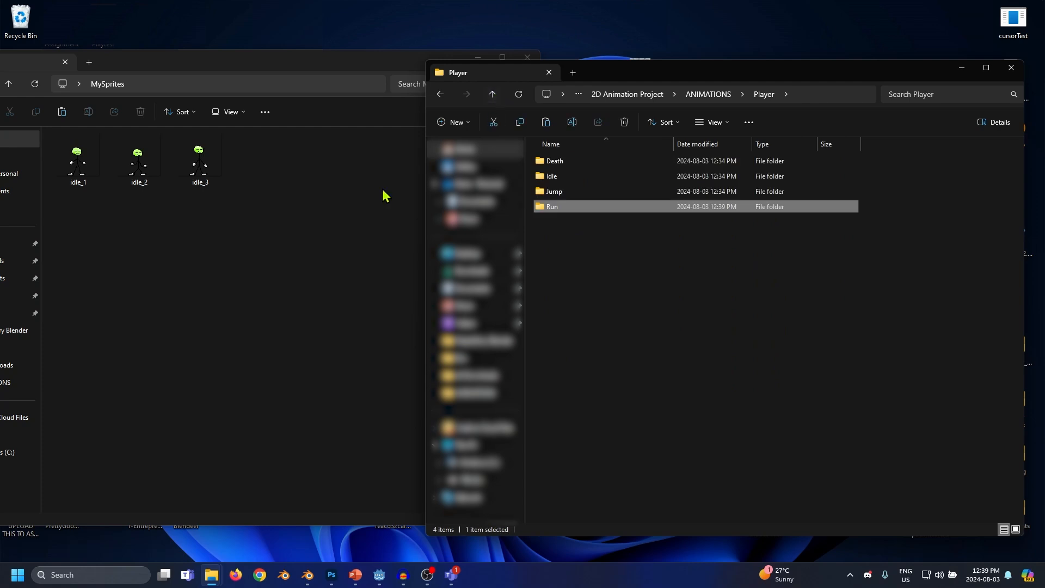
pyautogui.doubleClick(586, 178)
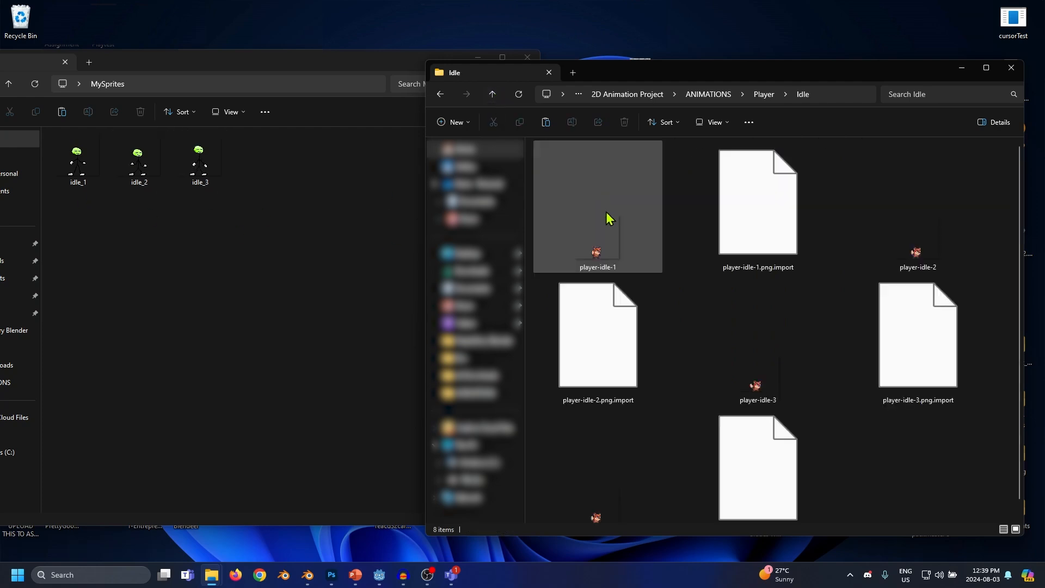
pyautogui.moveTo(297, 234); pyautogui.dragTo(96, 158)
pyautogui.moveTo(203, 163); pyautogui.dragTo(871, 468)
pyautogui.scroll(-2, 886, 387)
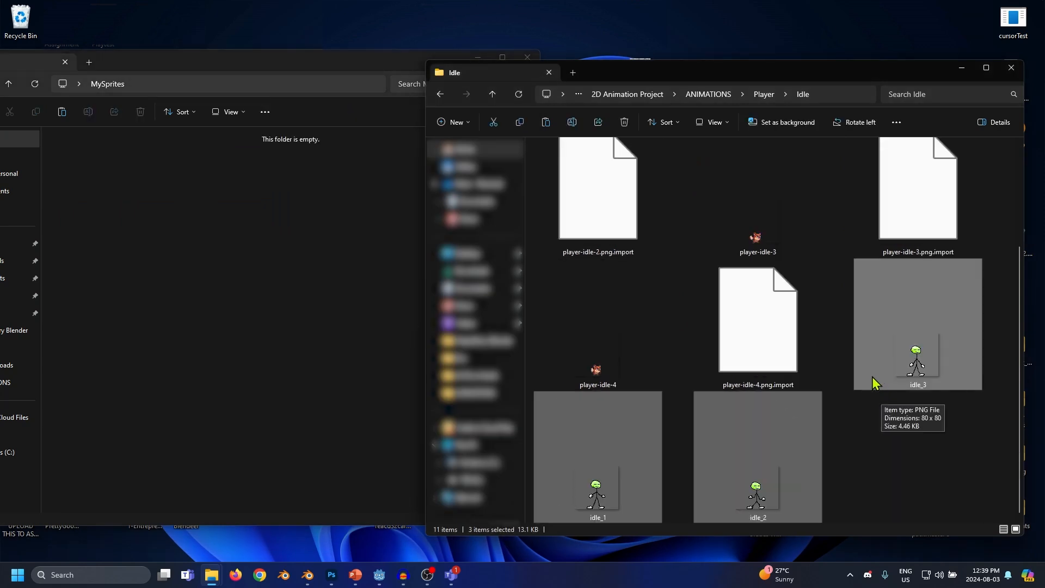
pyautogui.click(835, 443)
pyautogui.scroll(2, 917, 397)
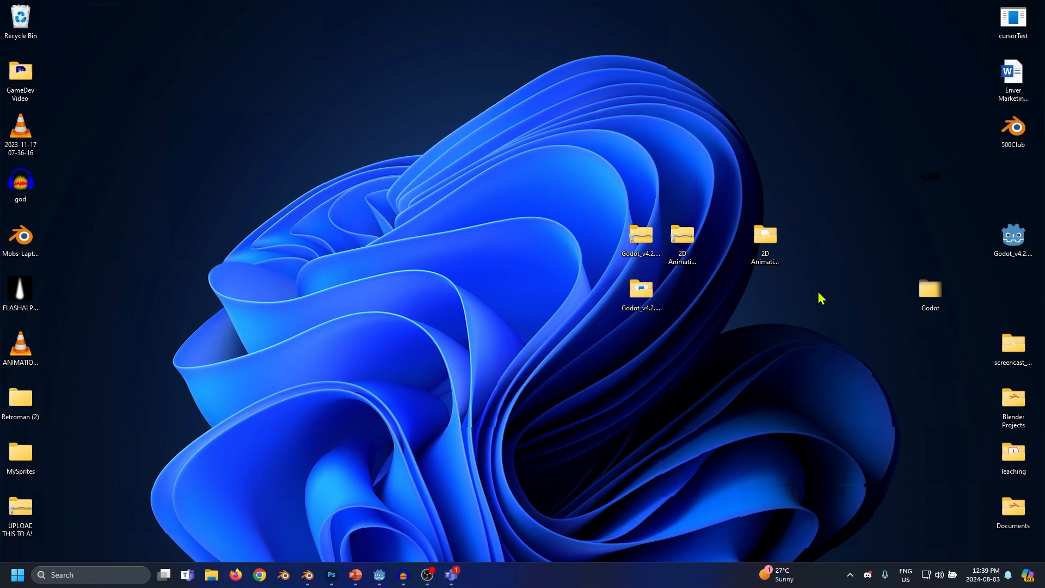
# Open the extracted Godot_v4.2.1-stable_win64 folder on the desktop
pyautogui.click(765, 242)
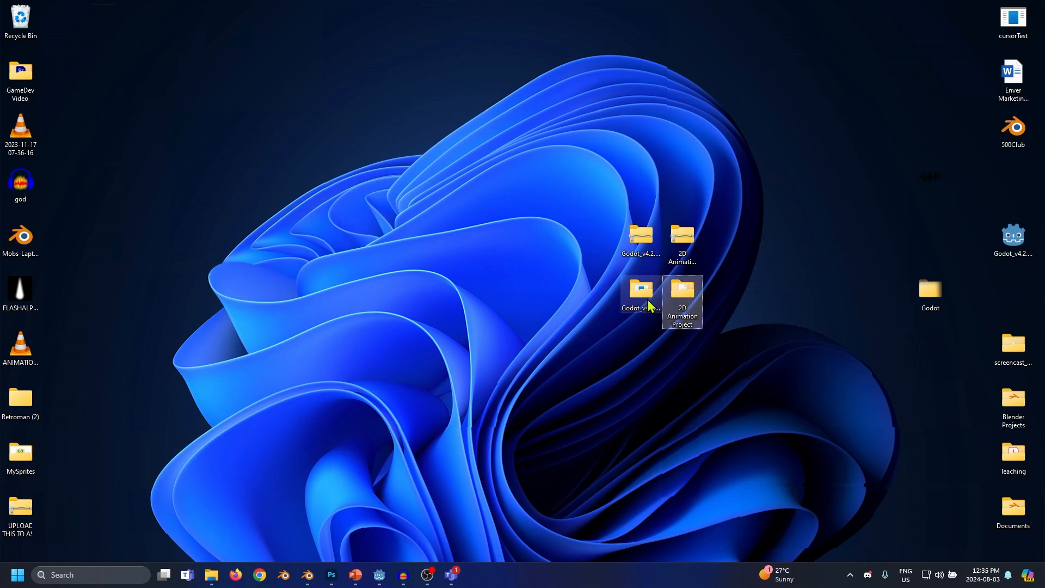
pyautogui.click(644, 295)
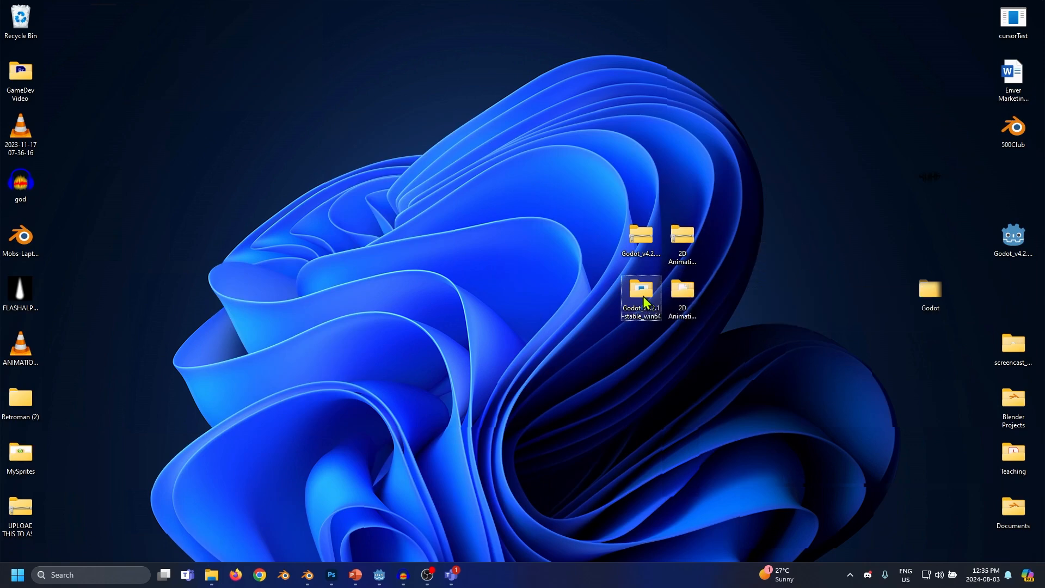
pyautogui.doubleClick(643, 296)
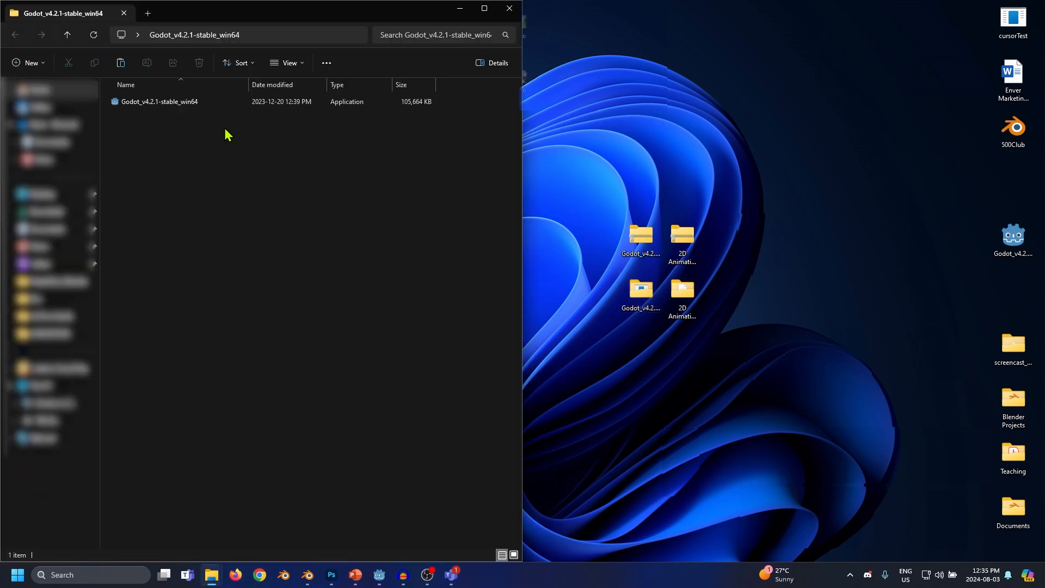
# Launch Godot v4.2.1 from the extracted folder and decline the offer to explore the Asset Library
pyautogui.click(194, 104)
pyautogui.doubleClick(121, 103)
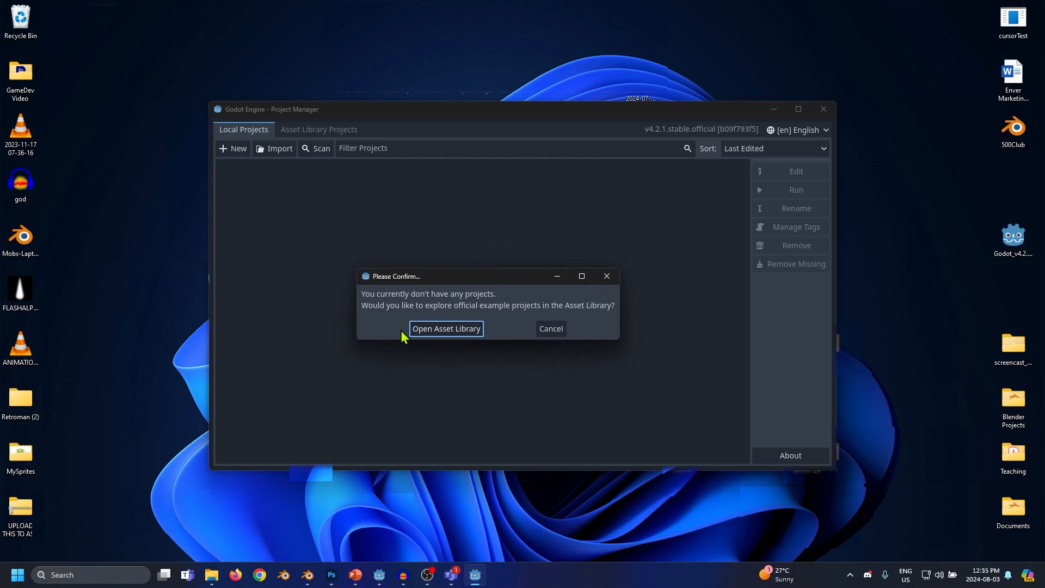
pyautogui.click(550, 328)
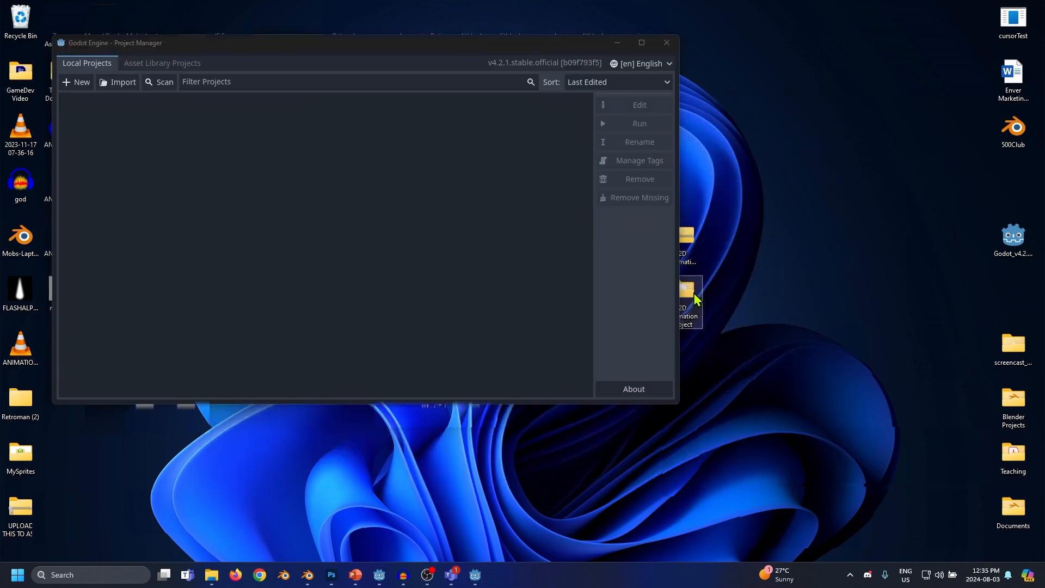
# Import the 2D Animation Project folder from the desktop into the Project Manager and open that project for editing
pyautogui.click(764, 239)
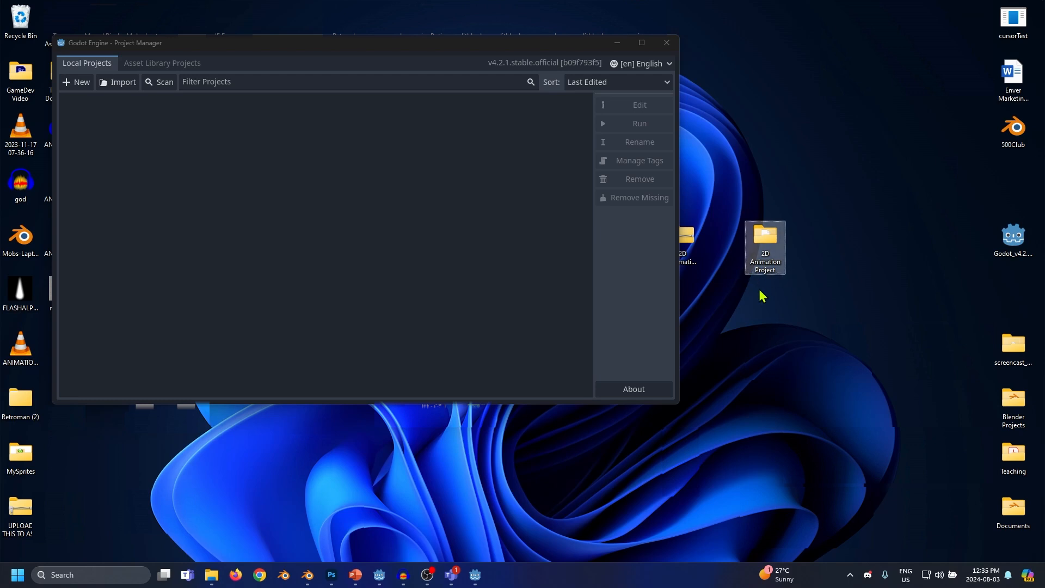
pyautogui.moveTo(781, 235); pyautogui.dragTo(435, 128)
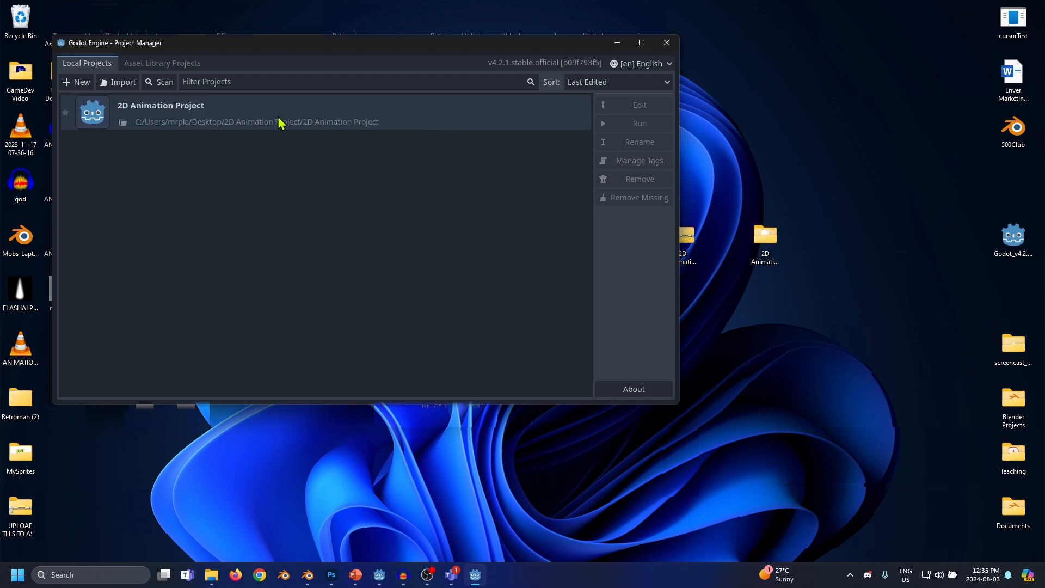
pyautogui.click(232, 111)
pyautogui.doubleClick(278, 118)
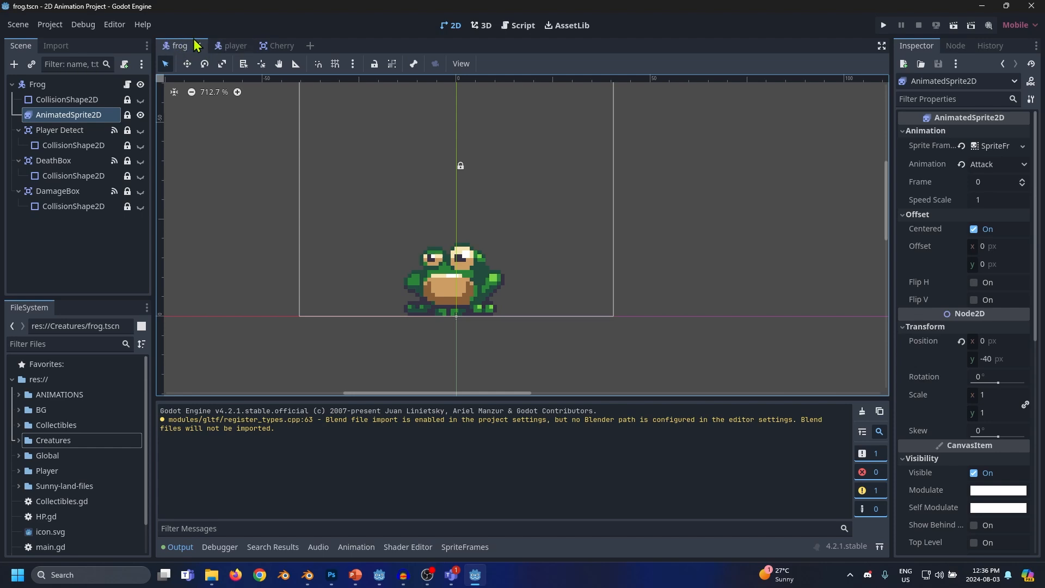
# Examine the player, Cherry and frog scenes, and compare the frog's script with its 2D view
pyautogui.click(233, 47)
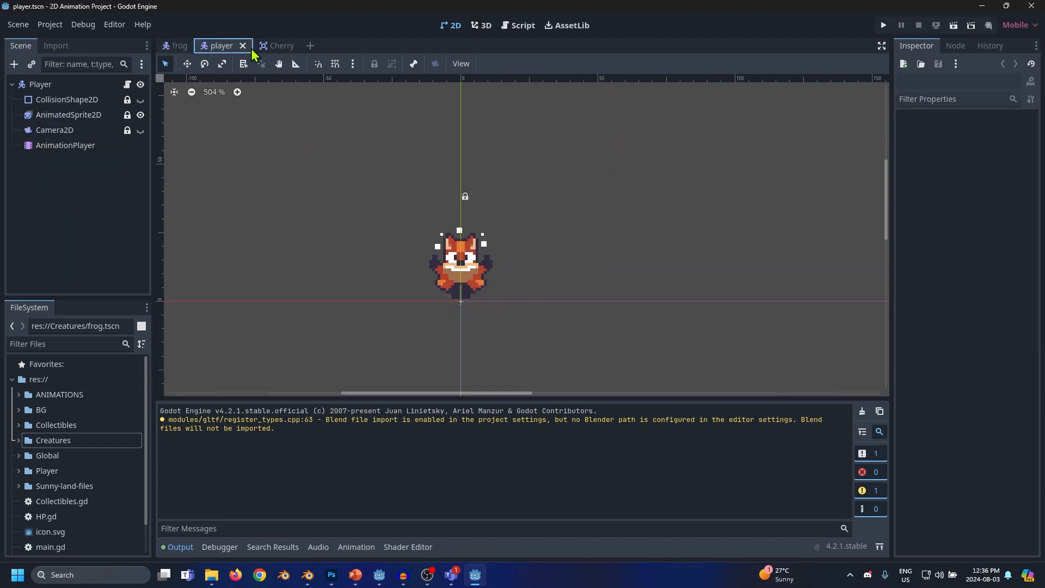
pyautogui.click(272, 48)
pyautogui.click(215, 47)
pyautogui.click(180, 46)
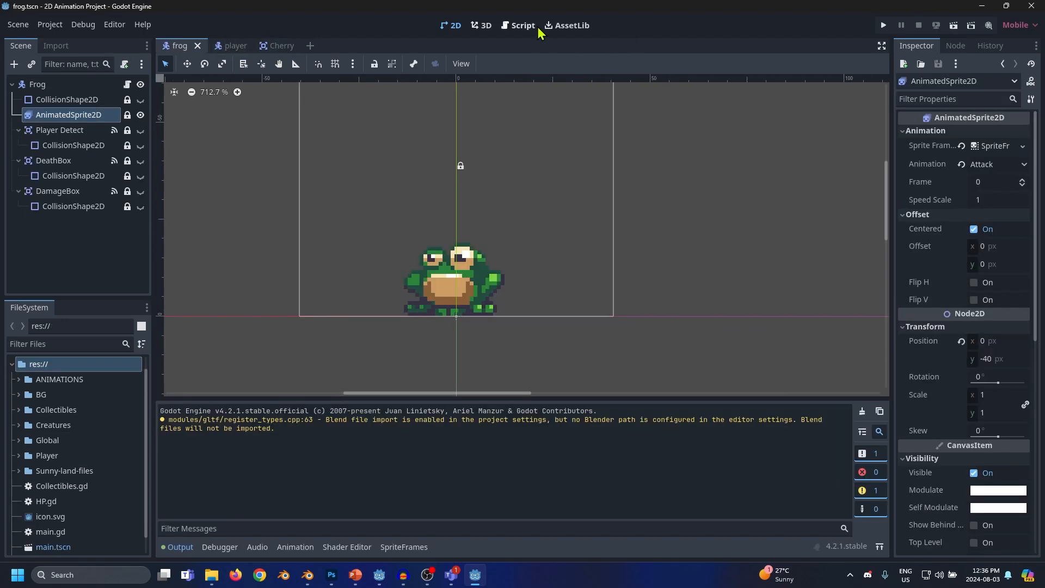
pyautogui.click(520, 25)
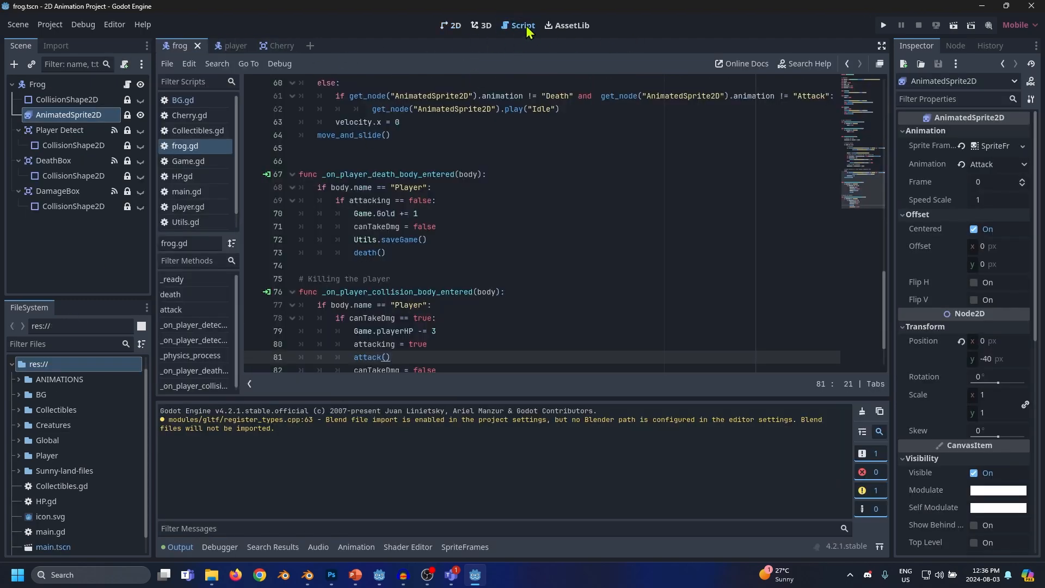
pyautogui.click(451, 26)
pyautogui.click(509, 27)
pyautogui.click(452, 27)
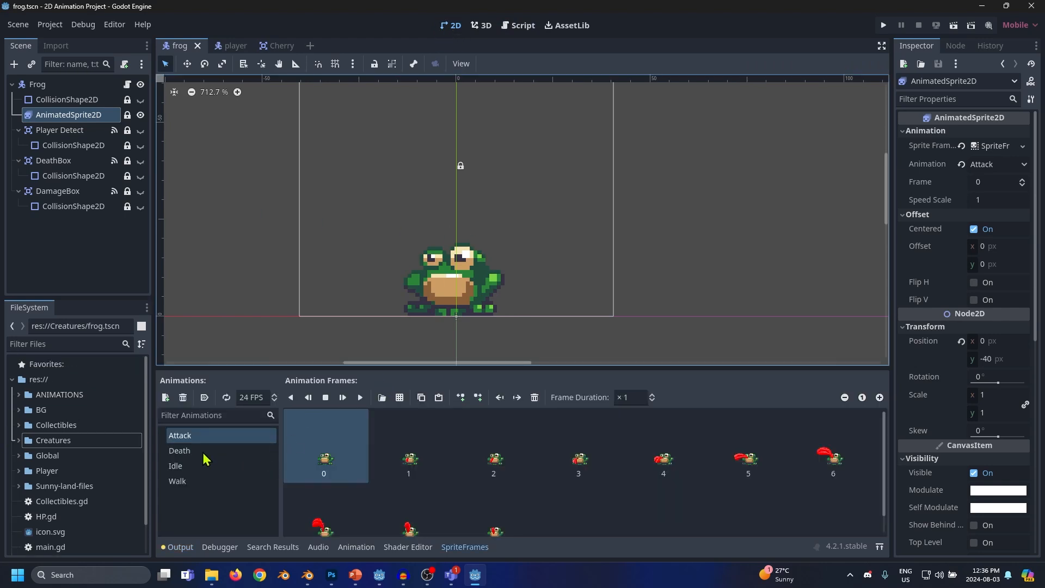
# Examine the frames of the frog's Attack, Death, Idle and Walk animations
pyautogui.click(204, 452)
pyautogui.click(208, 467)
pyautogui.click(204, 479)
pyautogui.click(210, 438)
pyautogui.click(204, 451)
pyautogui.click(202, 466)
pyautogui.click(200, 481)
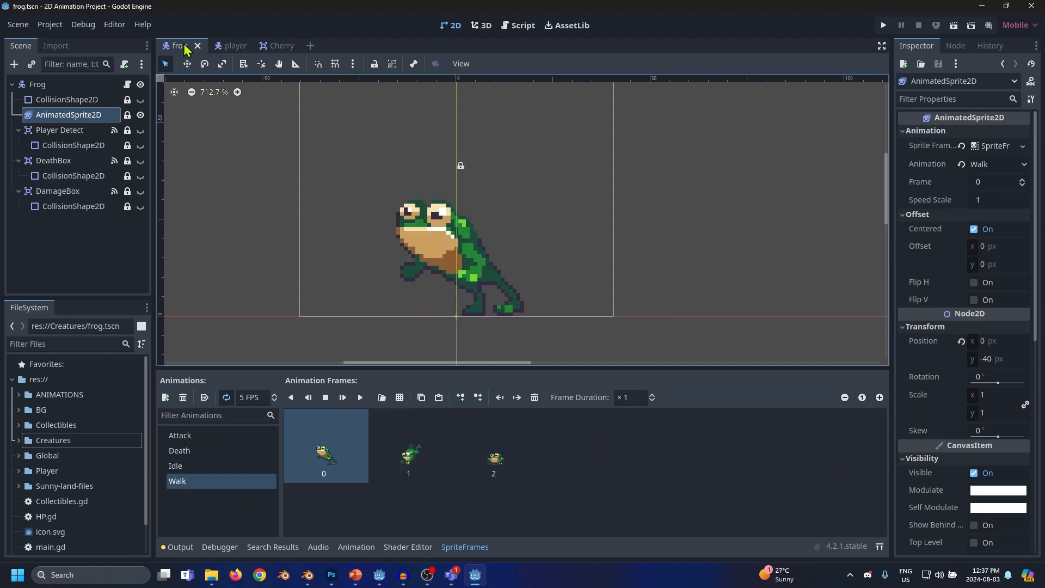
# Examine the Fall and Idle animations of the player's AnimatedSprite2D, and look at the Cherry scene
pyautogui.click(228, 46)
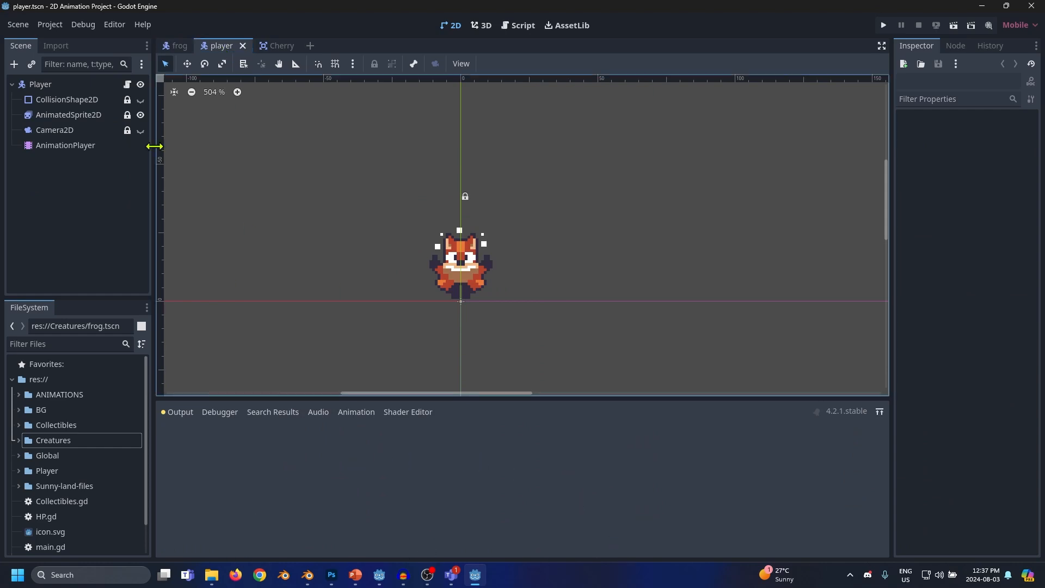
pyautogui.click(41, 115)
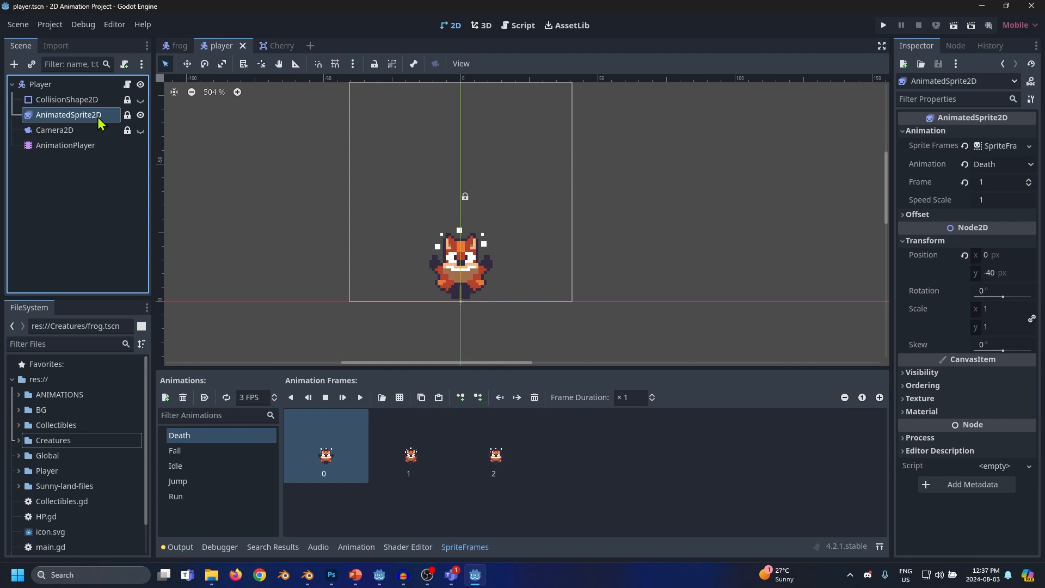
pyautogui.click(208, 451)
pyautogui.click(205, 467)
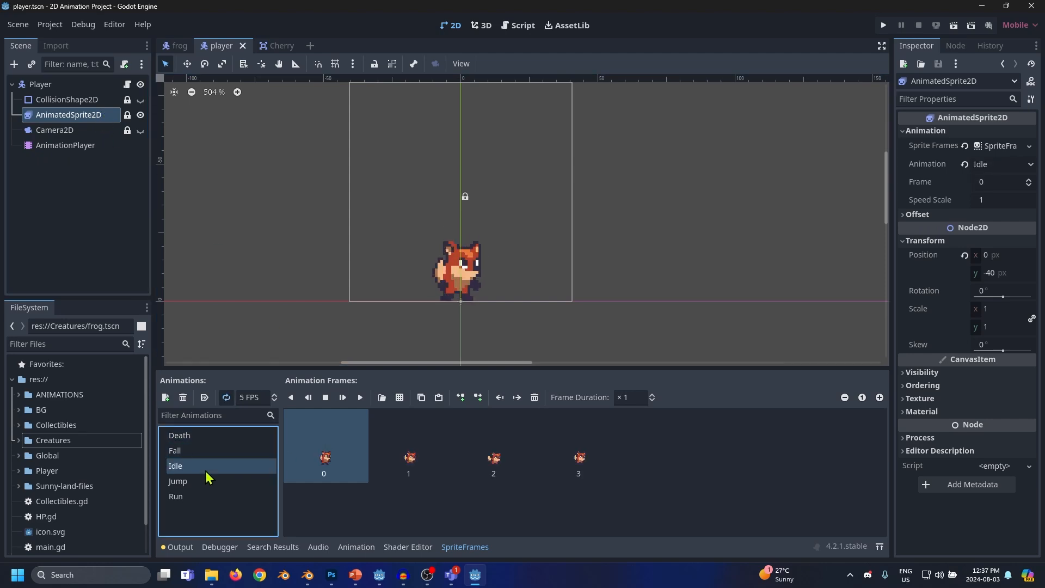
pyautogui.click(282, 46)
pyautogui.click(46, 115)
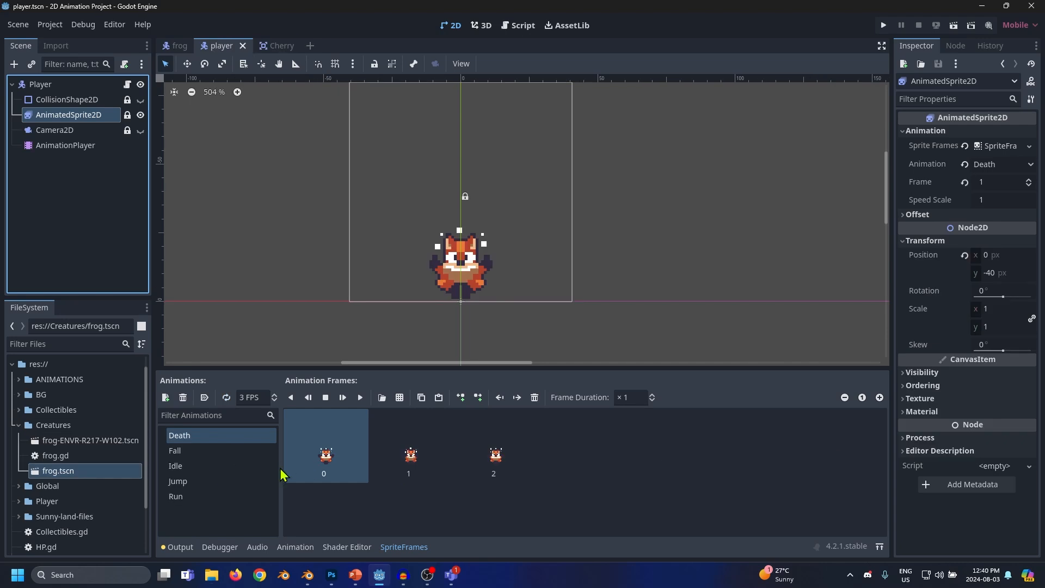
# Delete all four fox frames from the player's Idle animation
pyautogui.click(177, 466)
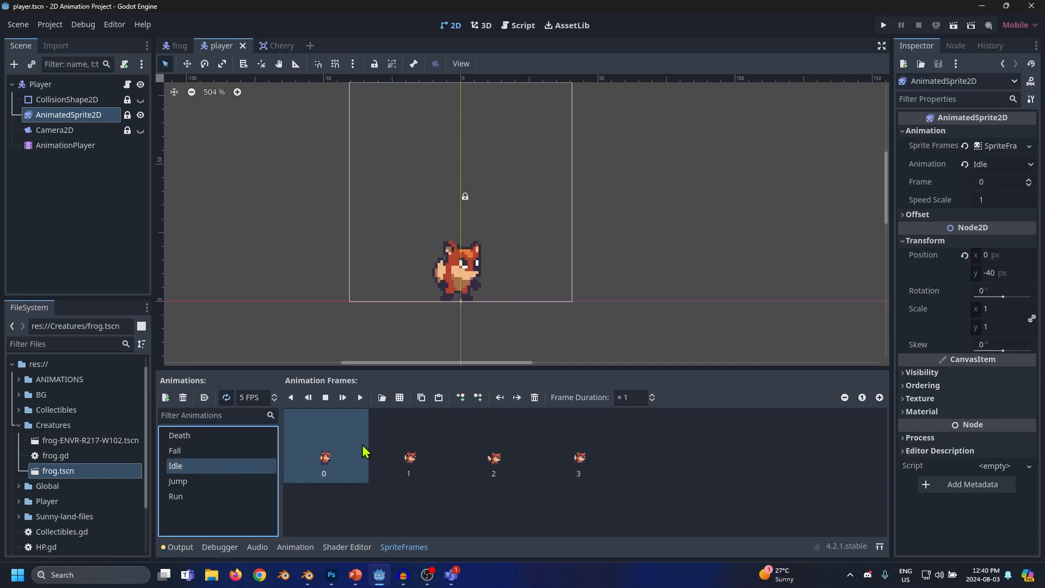
pyautogui.click(567, 456)
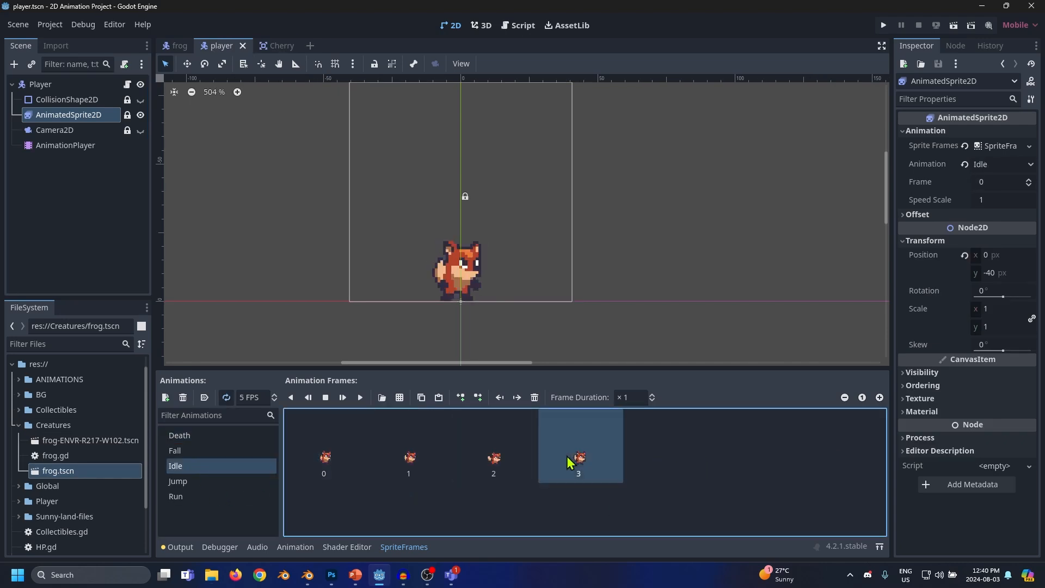
pyautogui.click(335, 453)
pyautogui.press('Delete')
pyautogui.press('Delete')
pyautogui.press('Delete')
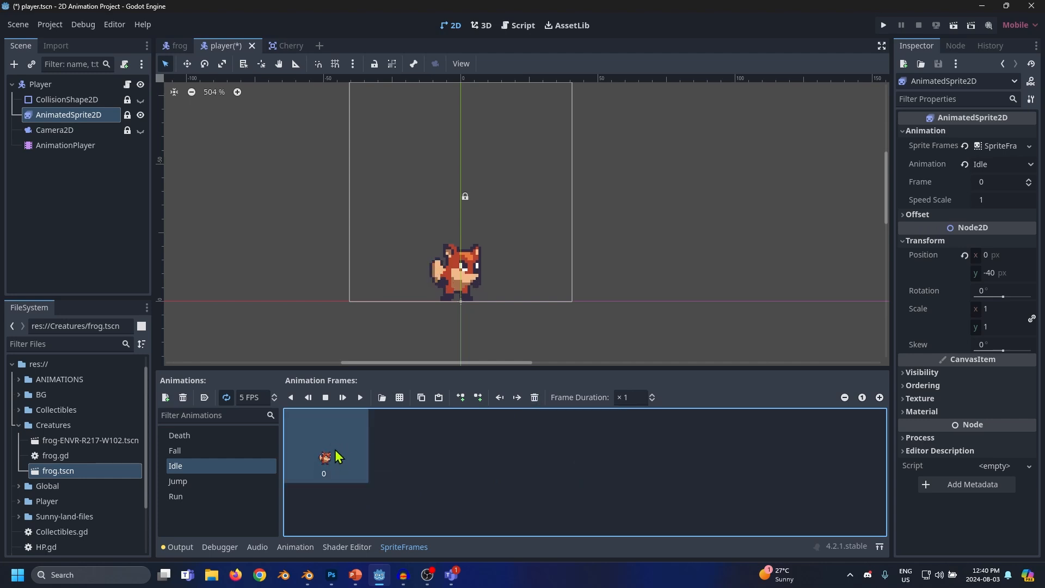
pyautogui.press('Delete')
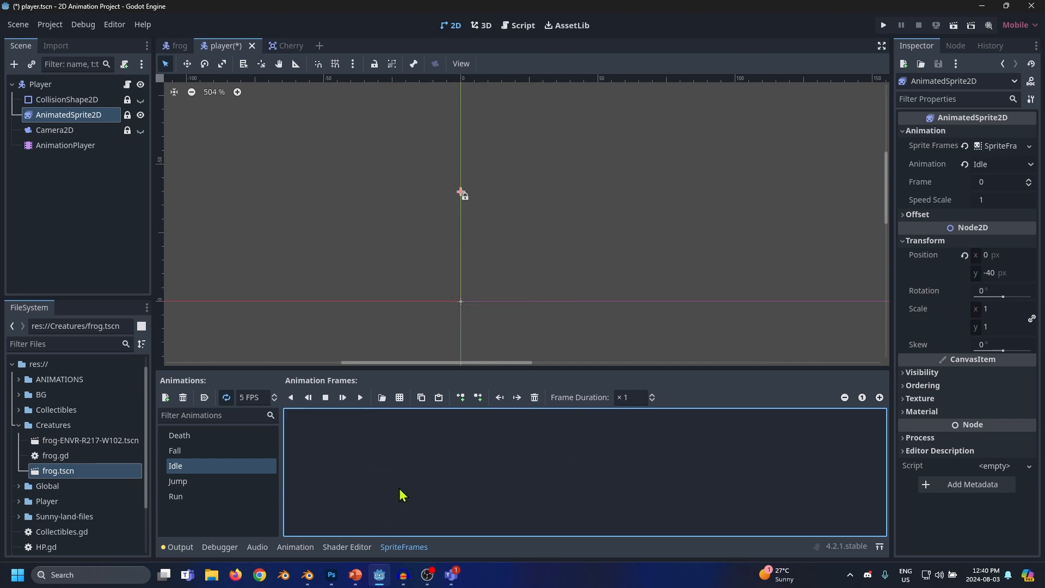
# Load idle_1.png, idle_2.png and idle_3.png from res://ANIMATIONS/Player/Idle as frames of the player's Idle animation
pyautogui.click(381, 397)
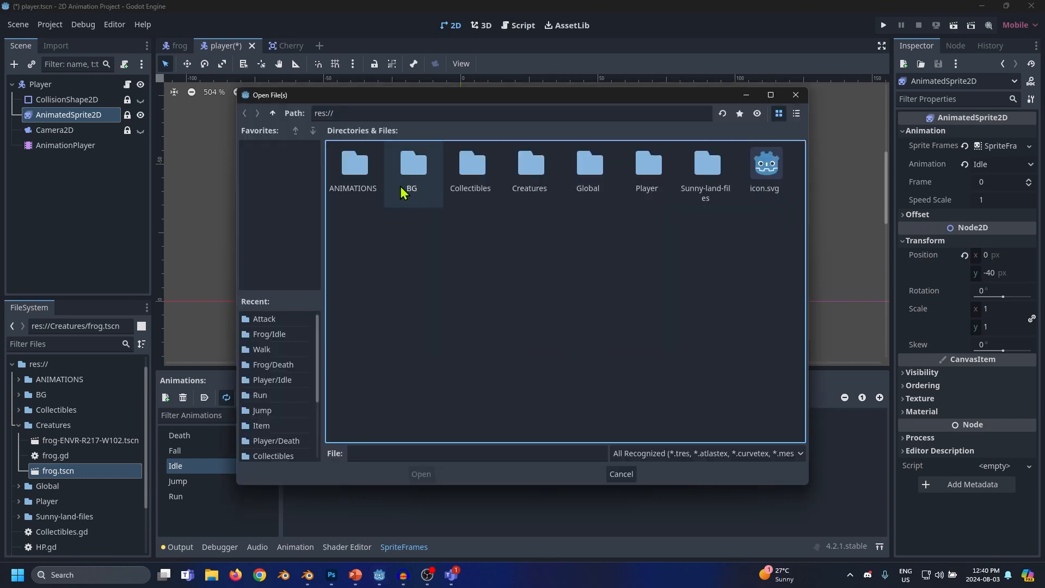
pyautogui.click(353, 180)
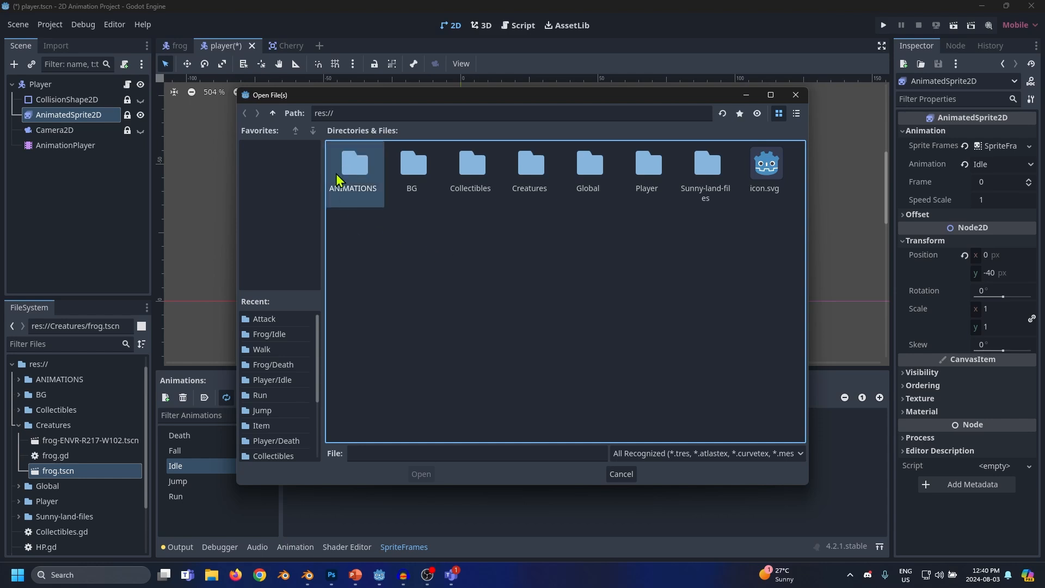
pyautogui.doubleClick(352, 180)
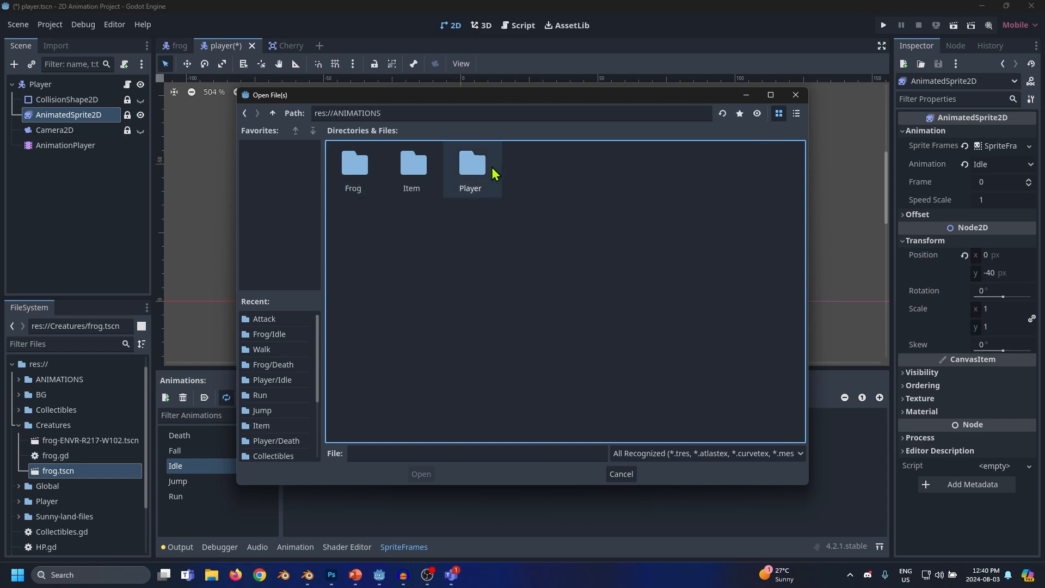
pyautogui.doubleClick(473, 161)
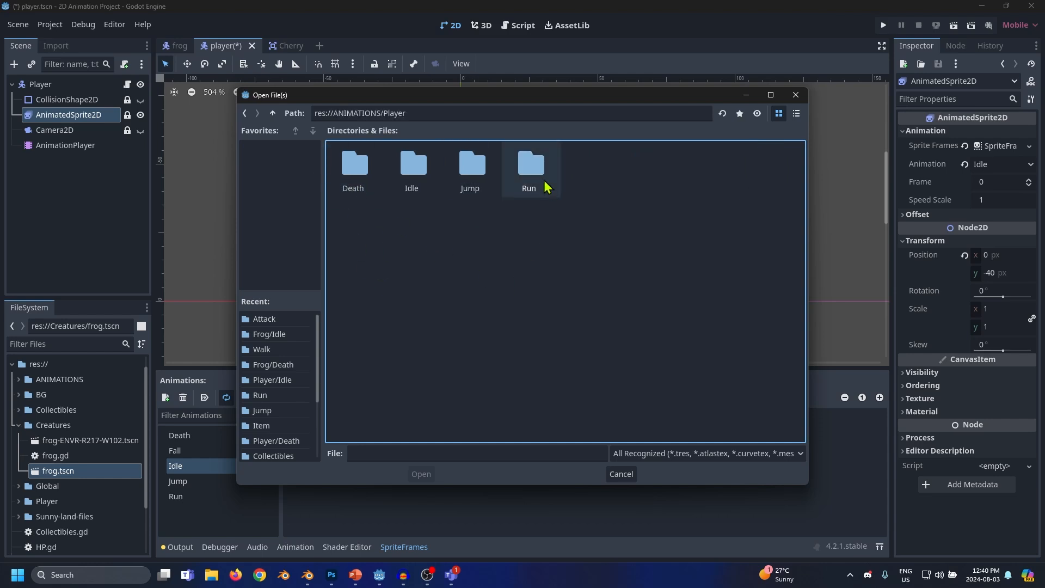
pyautogui.doubleClick(418, 170)
pyautogui.click(352, 173)
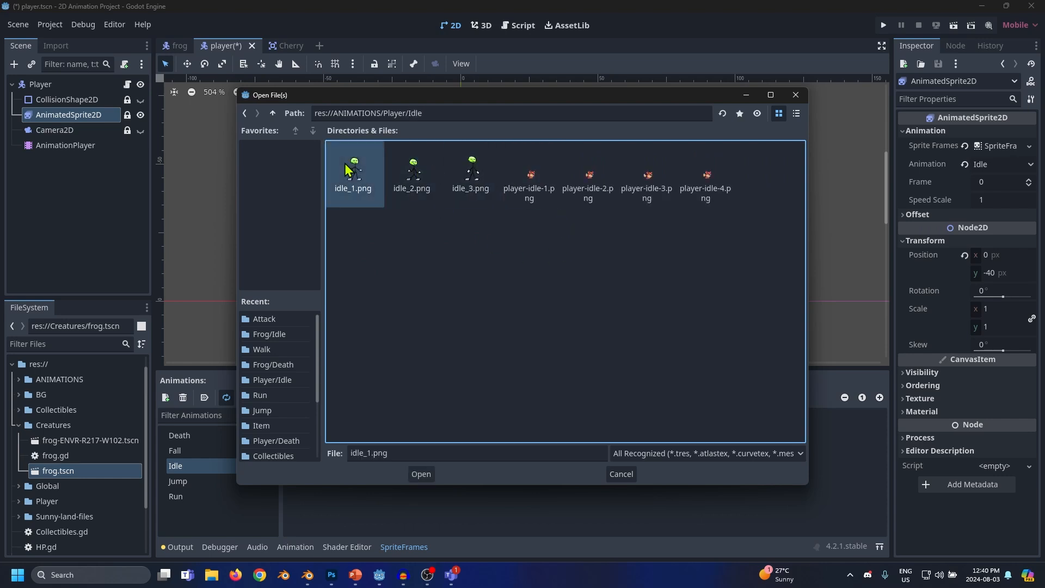
pyautogui.keyDown('shift'); pyautogui.click(469, 171); pyautogui.keyUp('shift')
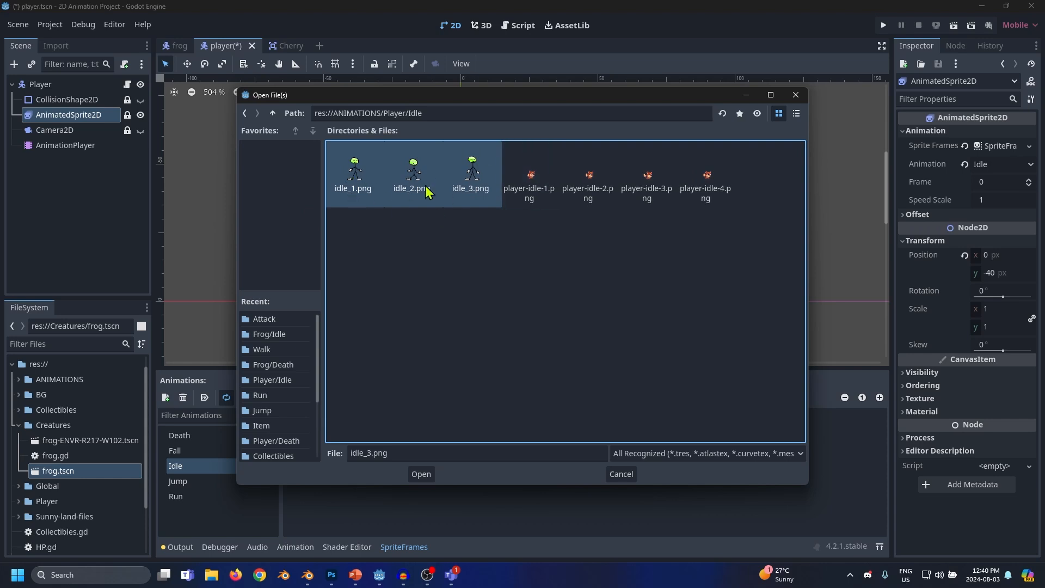
pyautogui.click(424, 475)
pyautogui.click(675, 468)
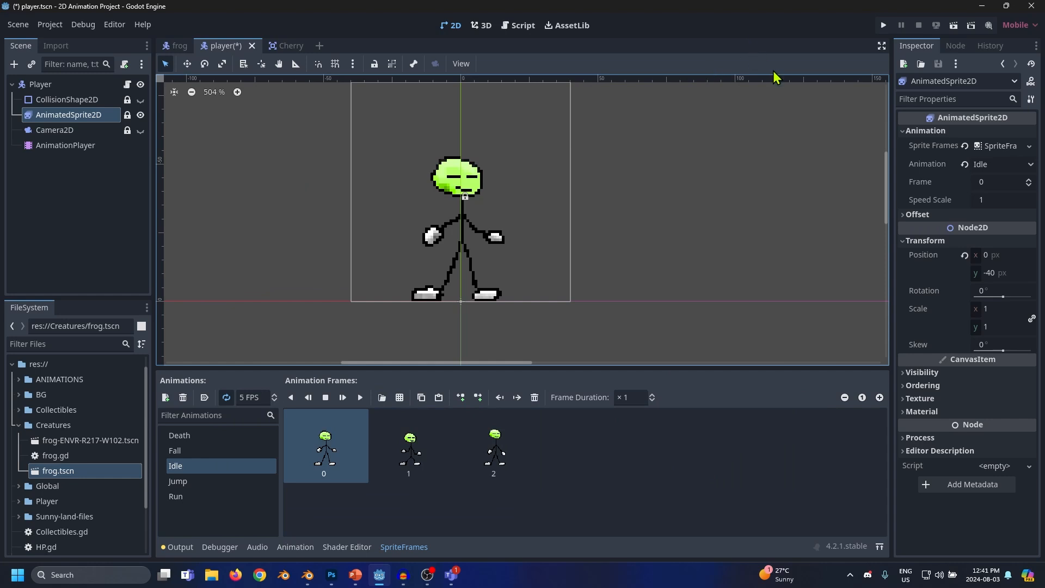
# Run the project, start the game to check the player's Idle animation, and close the game window
pyautogui.click(883, 26)
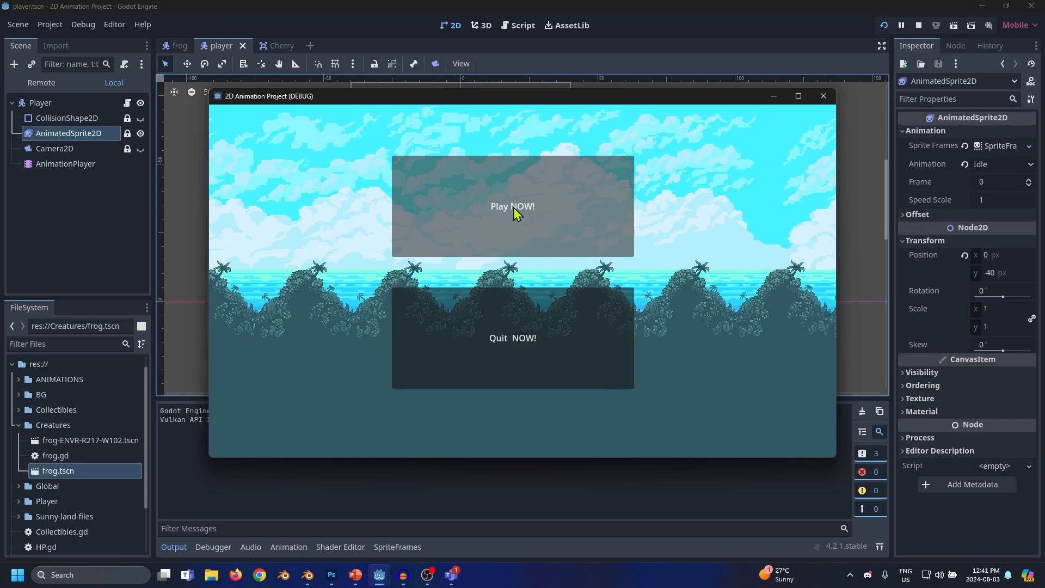
pyautogui.click(514, 207)
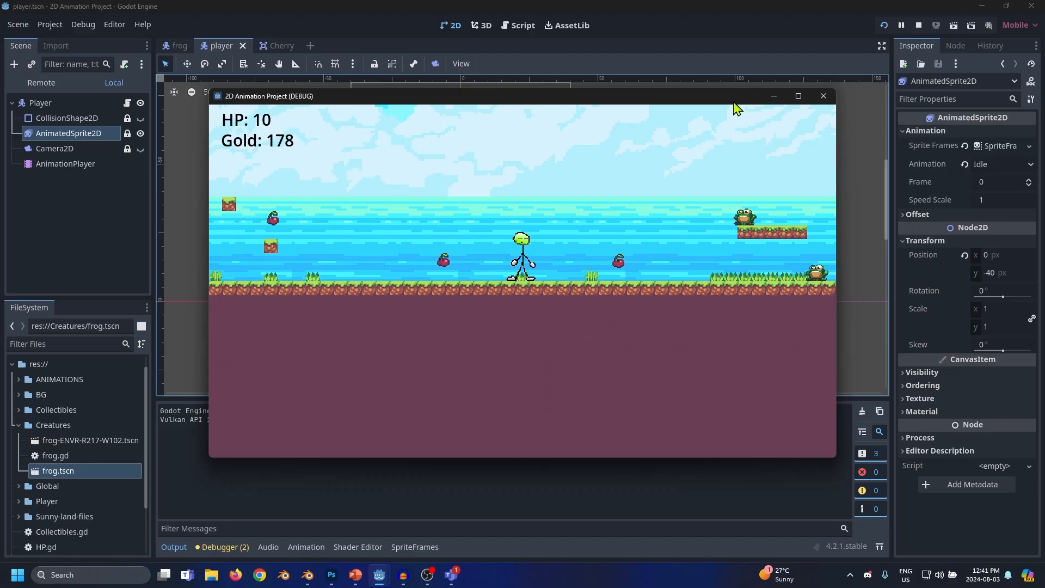
pyautogui.click(822, 98)
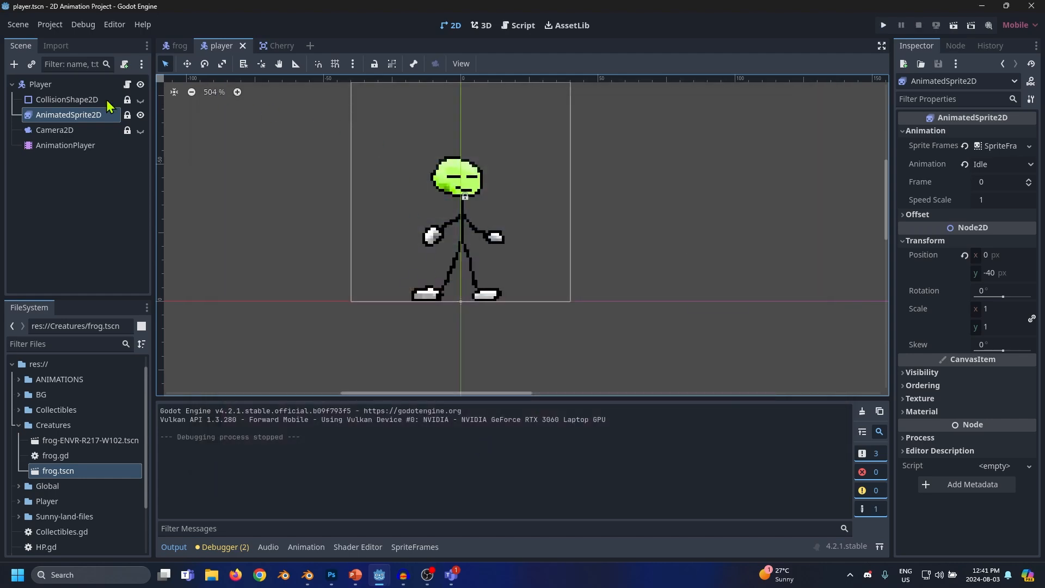
# Move the last frame of the player's Idle animation two places forward so it comes first
pyautogui.click(81, 100)
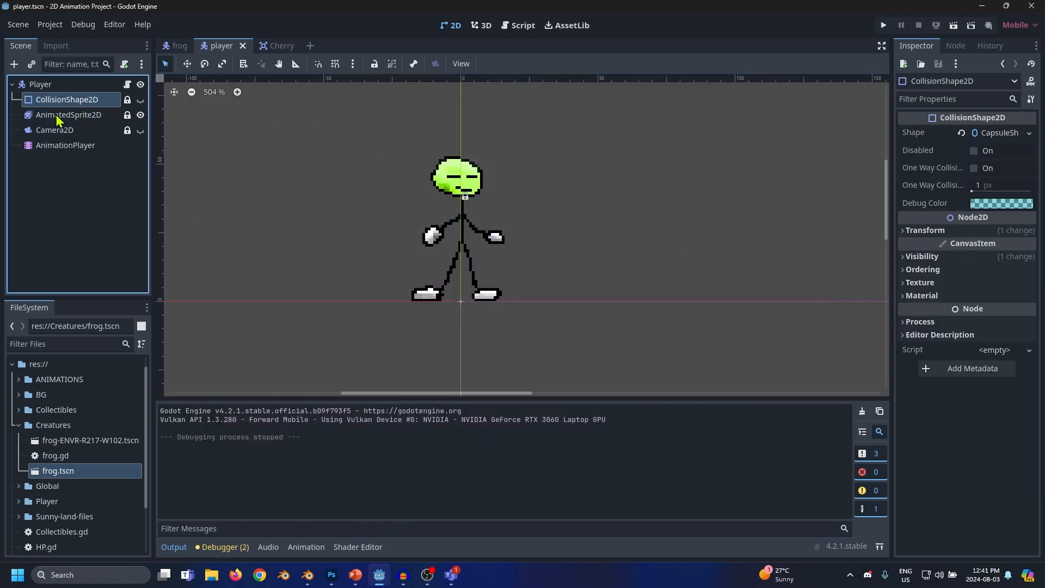
pyautogui.click(61, 115)
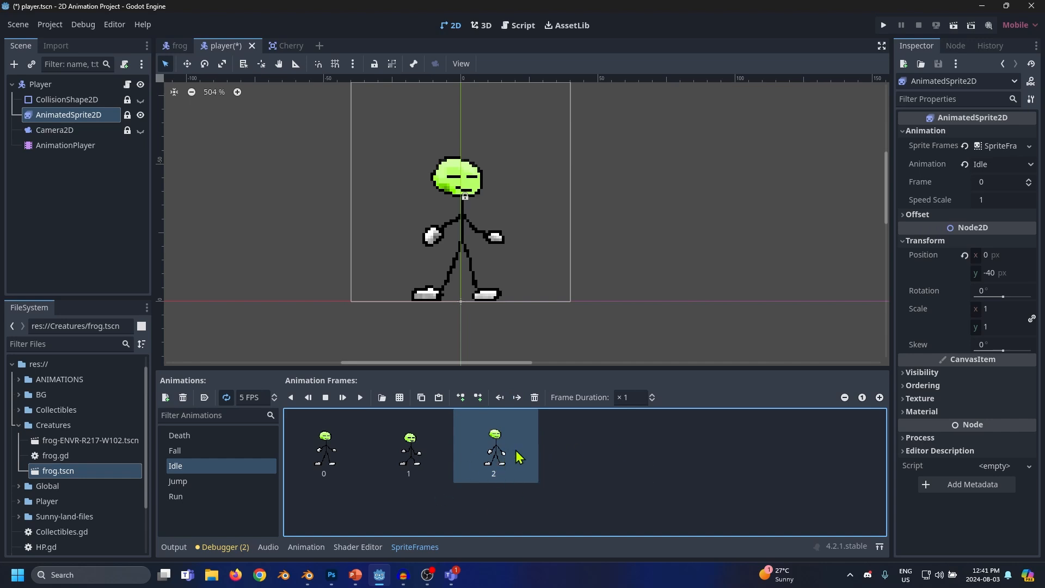
pyautogui.click(499, 398)
pyautogui.click(500, 397)
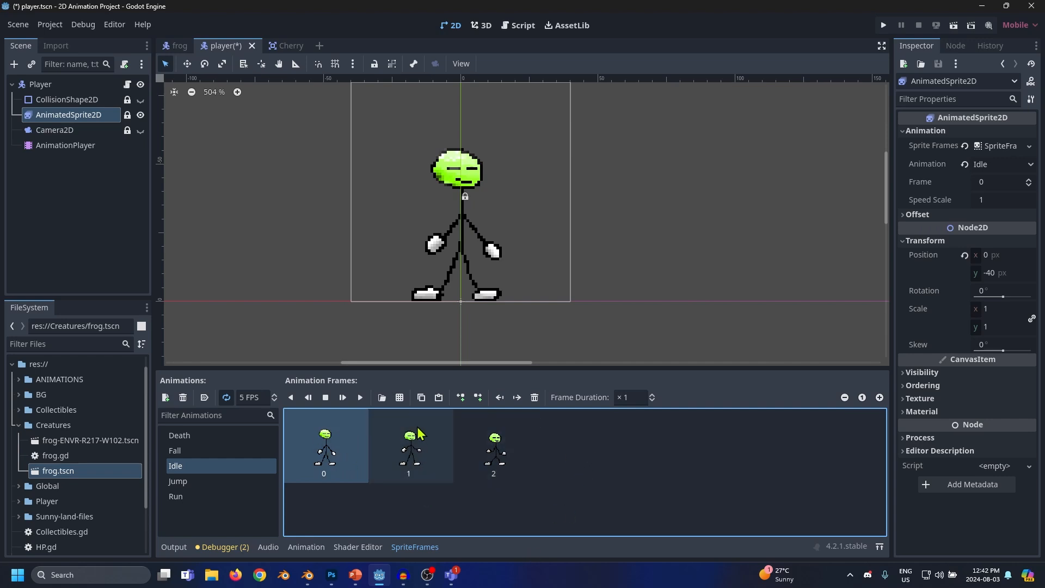
# Copy Idle frame 1, paste the duplicate at the end of the animation, and review the frame order
pyautogui.click(410, 450)
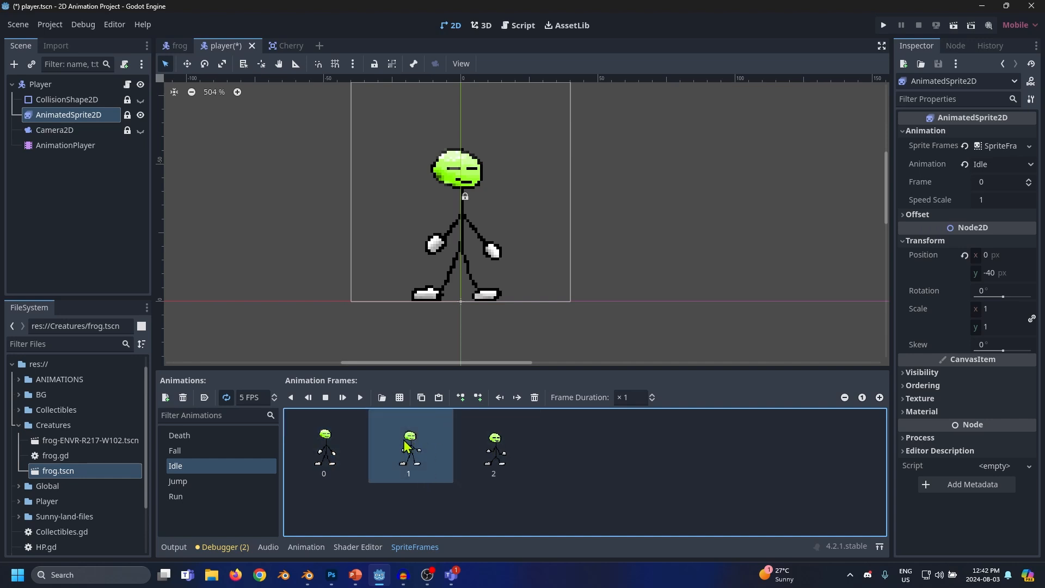
pyautogui.click(422, 399)
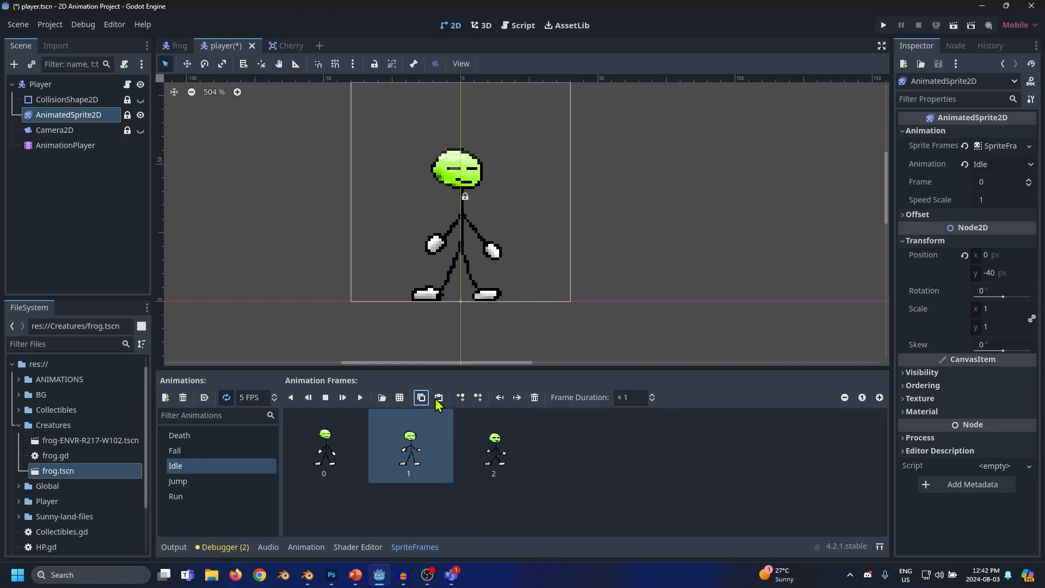
pyautogui.click(439, 400)
pyautogui.click(580, 462)
pyautogui.click(327, 440)
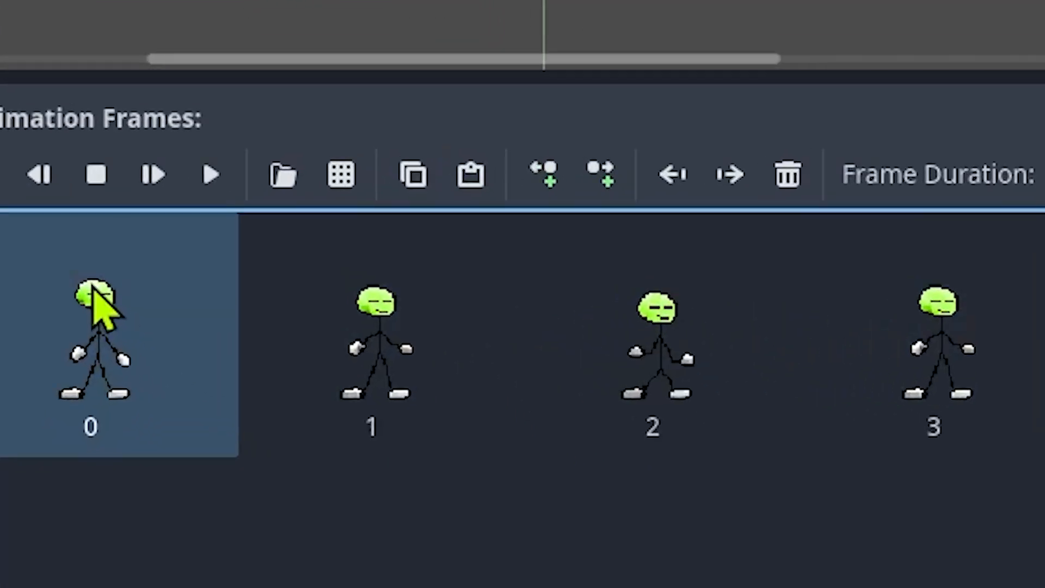
pyautogui.click(366, 296)
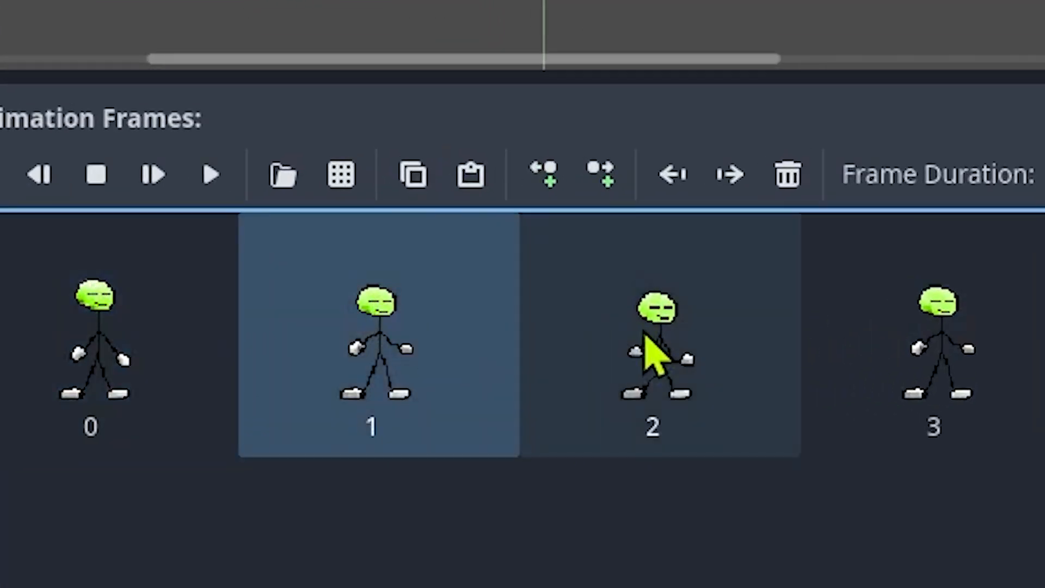
# Review the player's Idle frames in order, run the game to check the updated Idle animation, and close the game window
pyautogui.click(647, 340)
pyautogui.click(928, 315)
pyautogui.click(87, 327)
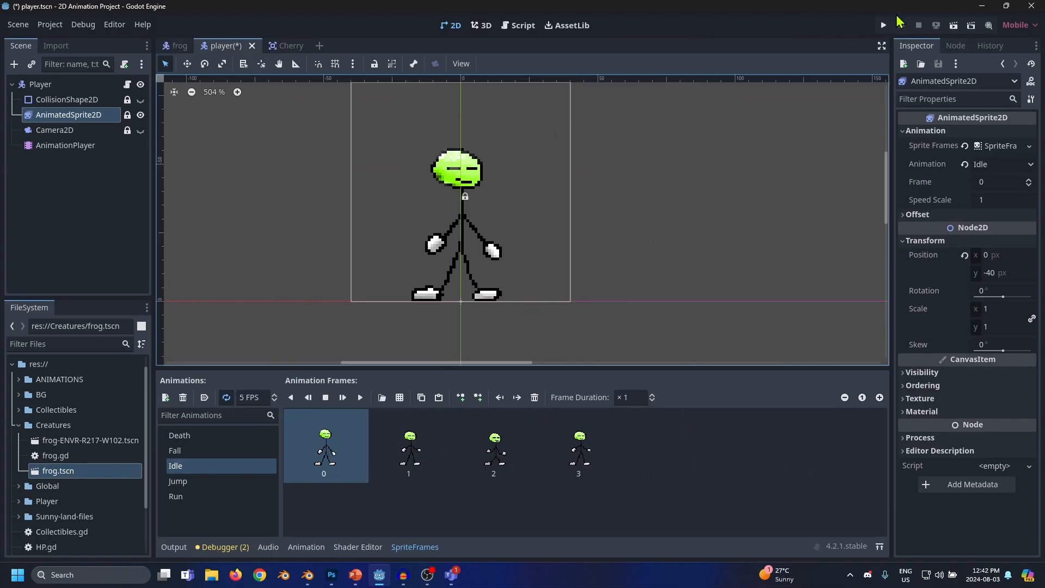
pyautogui.click(883, 25)
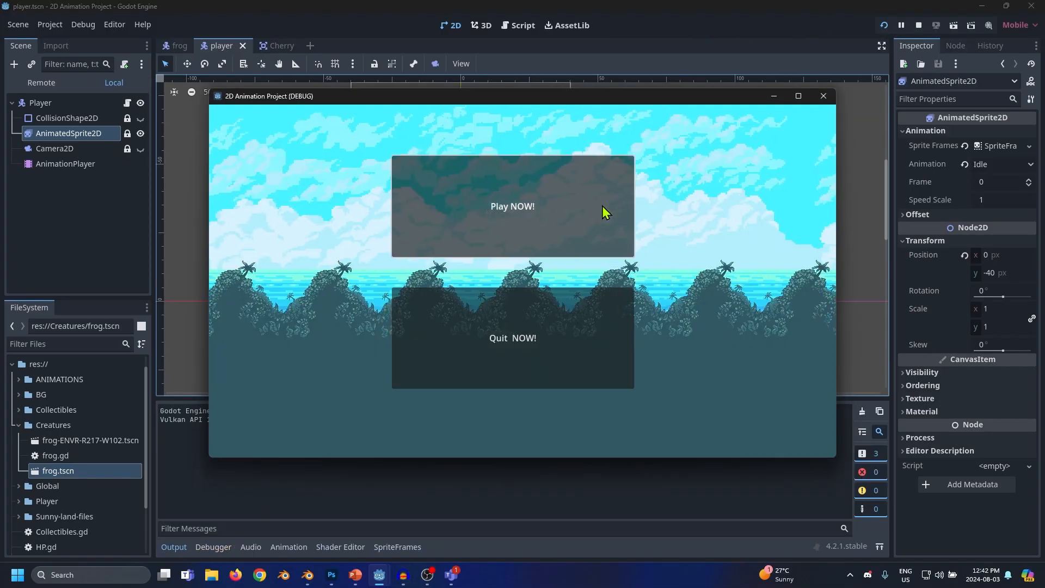
pyautogui.click(603, 211)
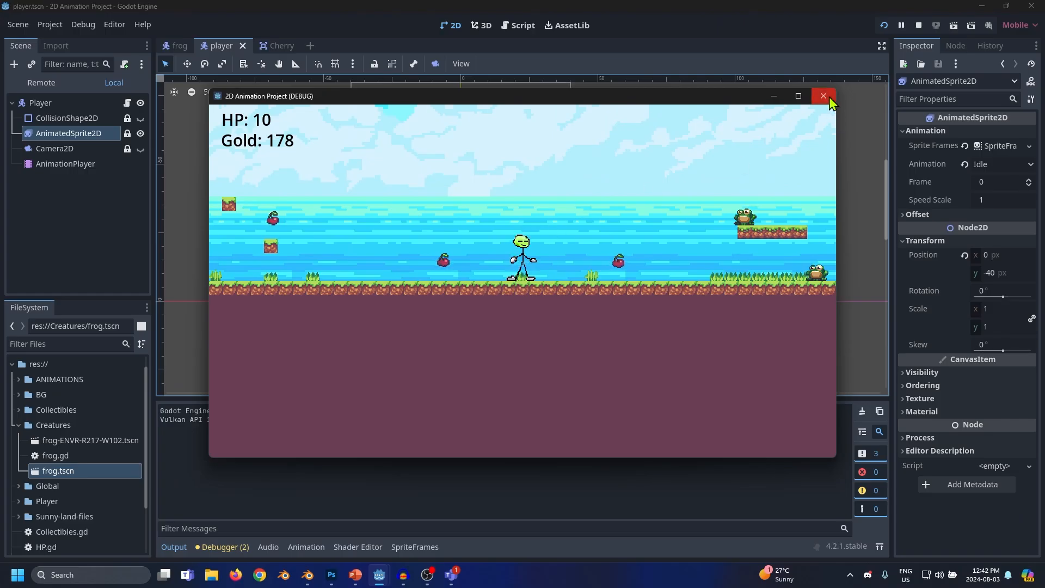
pyautogui.click(823, 97)
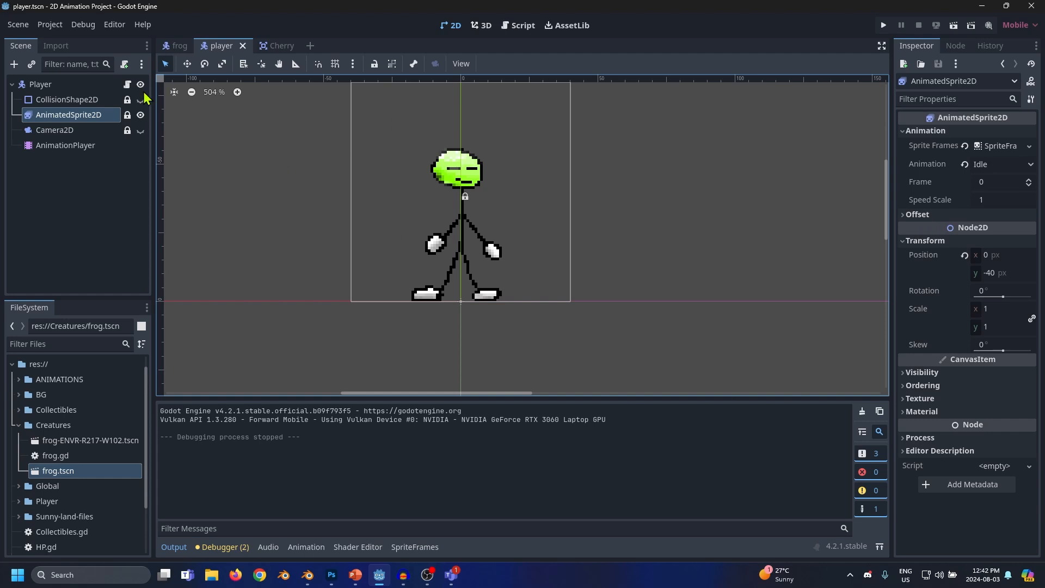
# Delete all the fox frames from the Run animation of the player's AnimatedSprite2D
pyautogui.click(180, 46)
pyautogui.click(221, 46)
pyautogui.click(74, 114)
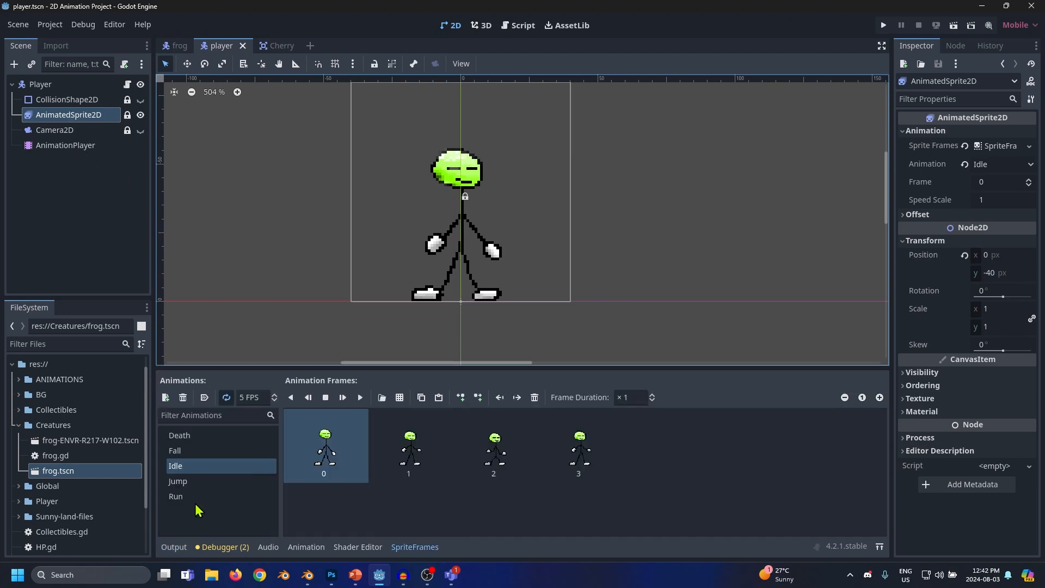
pyautogui.click(218, 496)
pyautogui.click(326, 444)
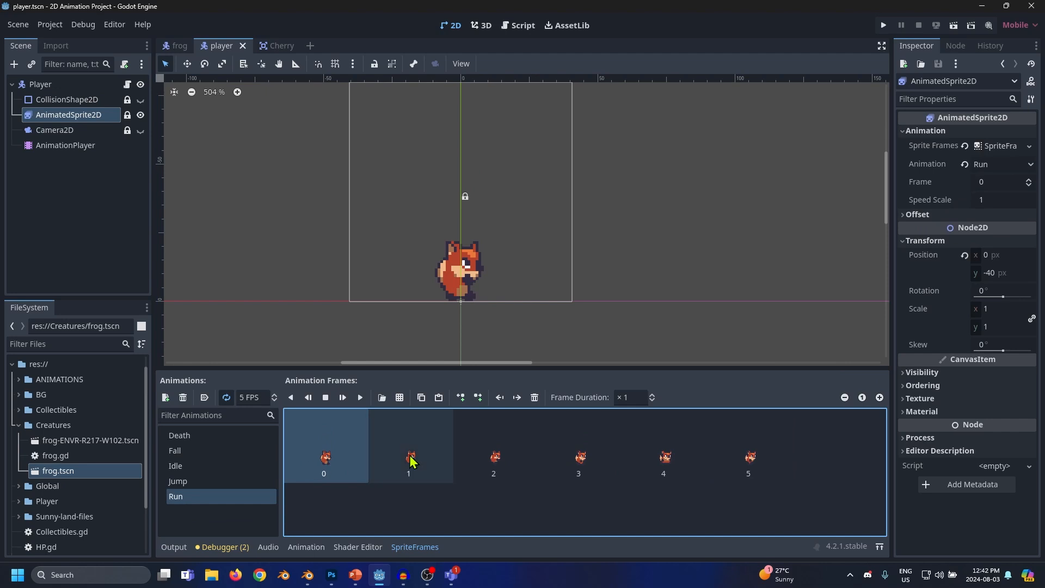
pyautogui.press('Delete')
pyautogui.press('Delete')
pyautogui.press('Delete')
pyautogui.press('Delete')
pyautogui.press('Delete')
pyautogui.press('Delete')
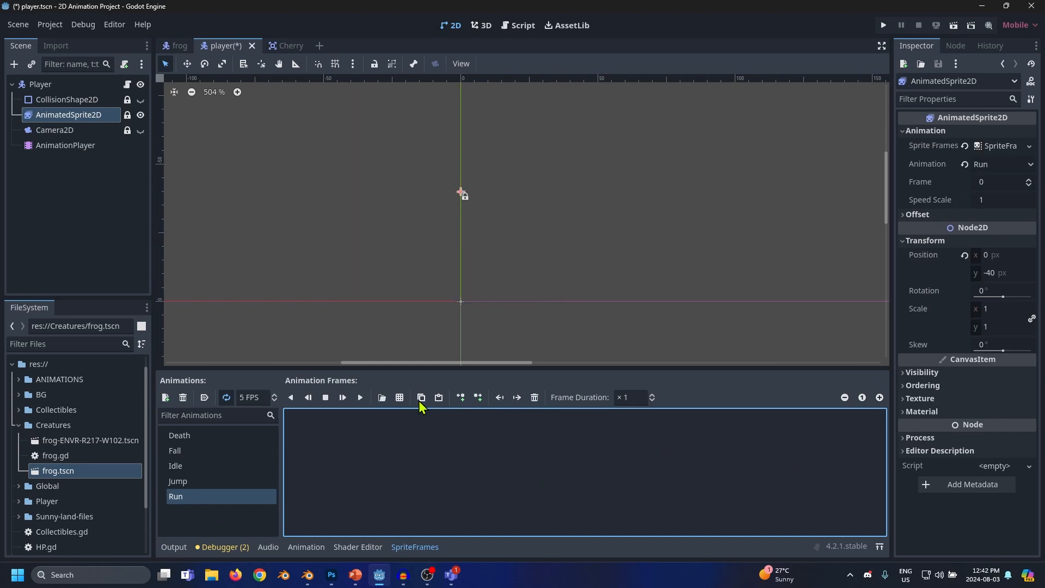
# Load walk_1.png through walk_4.png from res://ANIMATIONS/Player/Run as frames of the player's Run animation
pyautogui.click(381, 398)
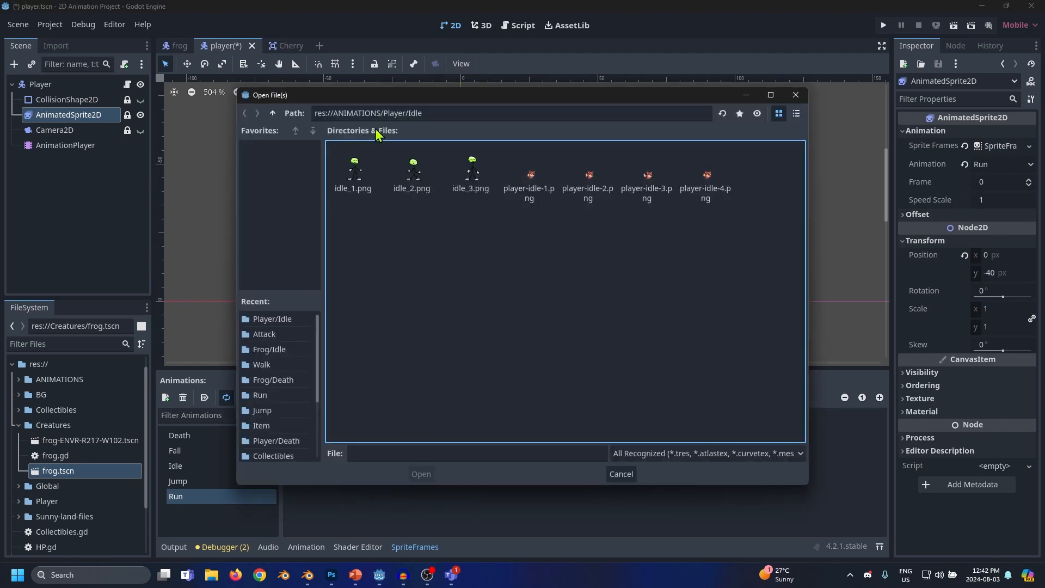
pyautogui.click(272, 113)
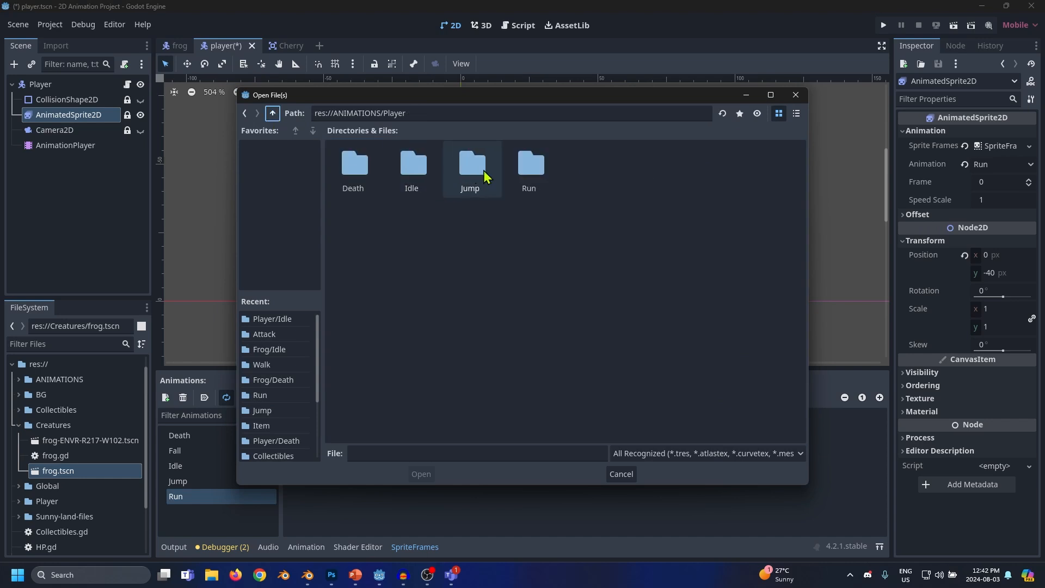
pyautogui.doubleClick(530, 174)
pyautogui.click(706, 175)
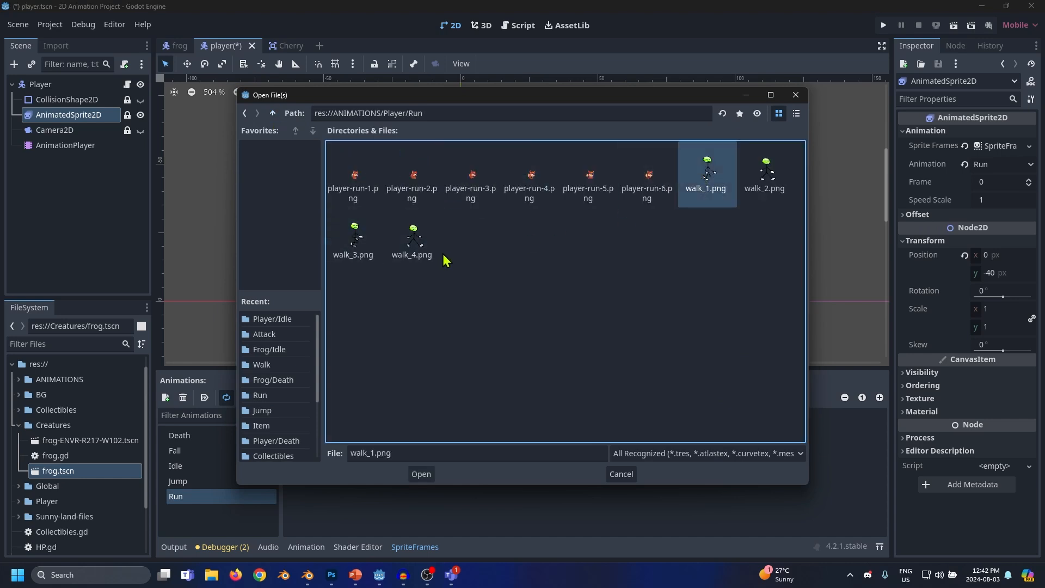
pyautogui.keyDown('shift'); pyautogui.click(412, 237); pyautogui.keyUp('shift')
pyautogui.click(422, 474)
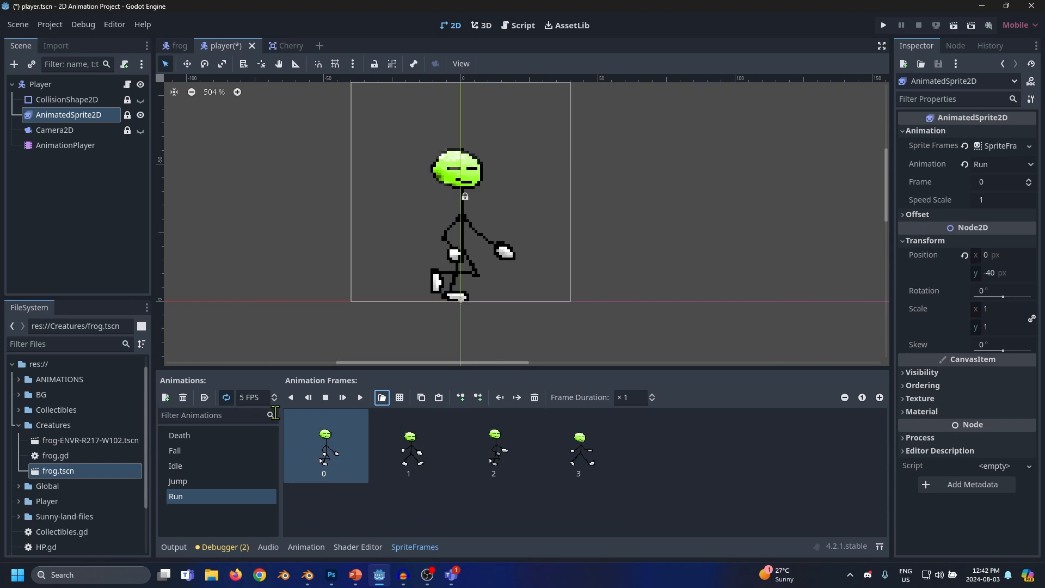
# Run the game, move the player left and right to check the Run animation, and close the game window
pyautogui.click(883, 26)
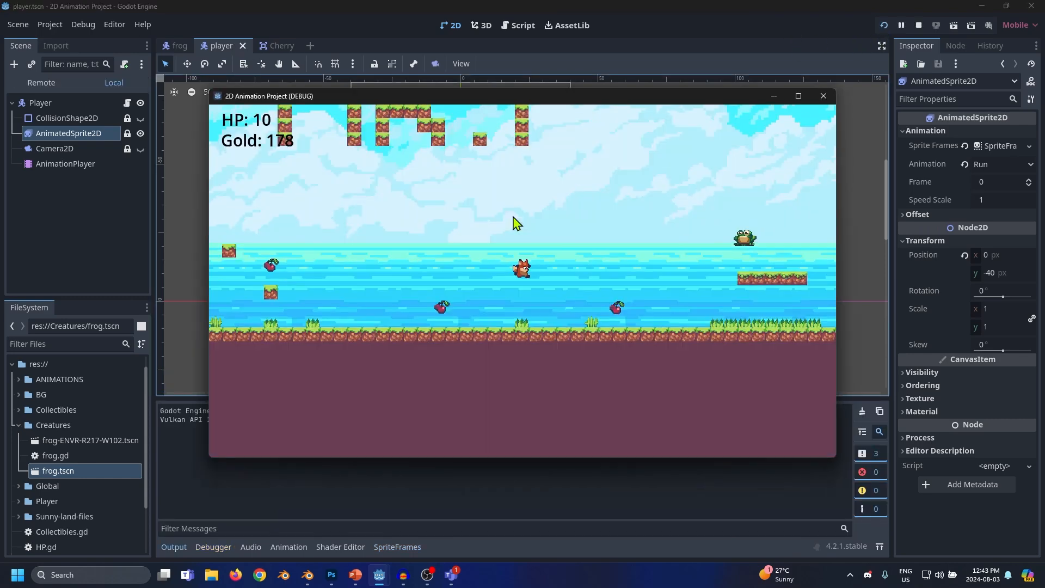
pyautogui.press('Left')
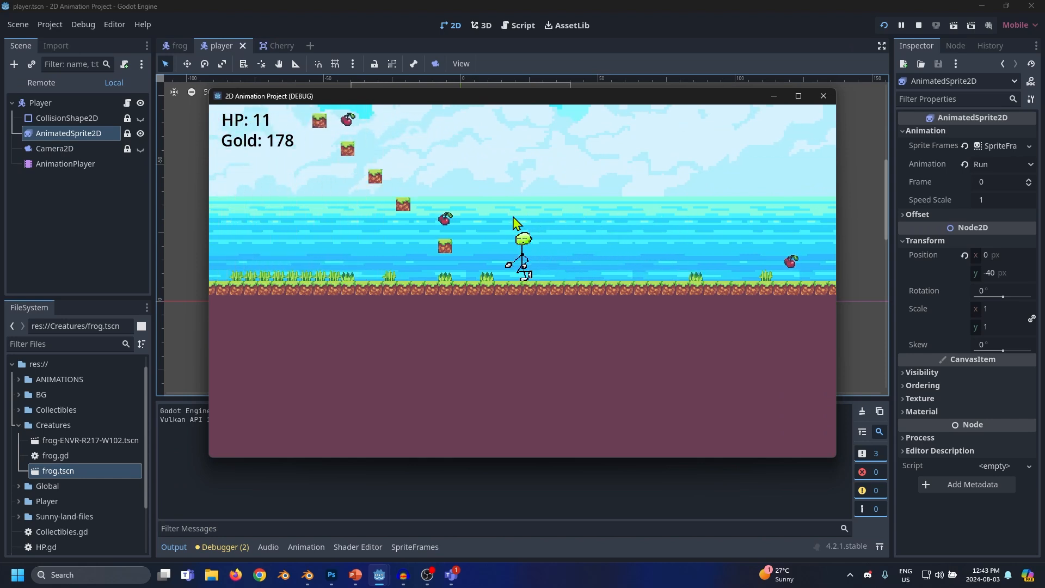
pyautogui.press('Right')
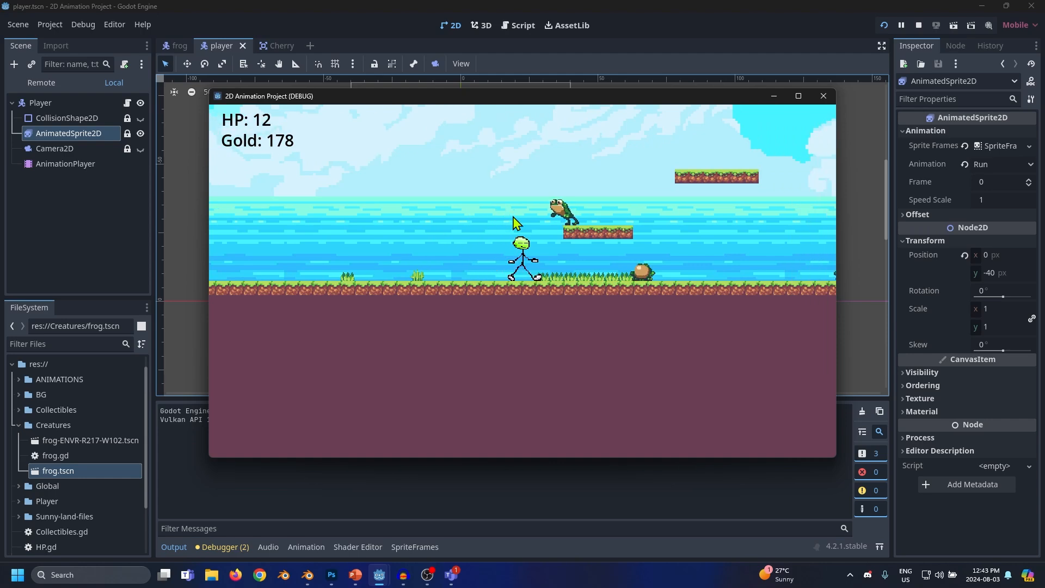
pyautogui.press('Left')
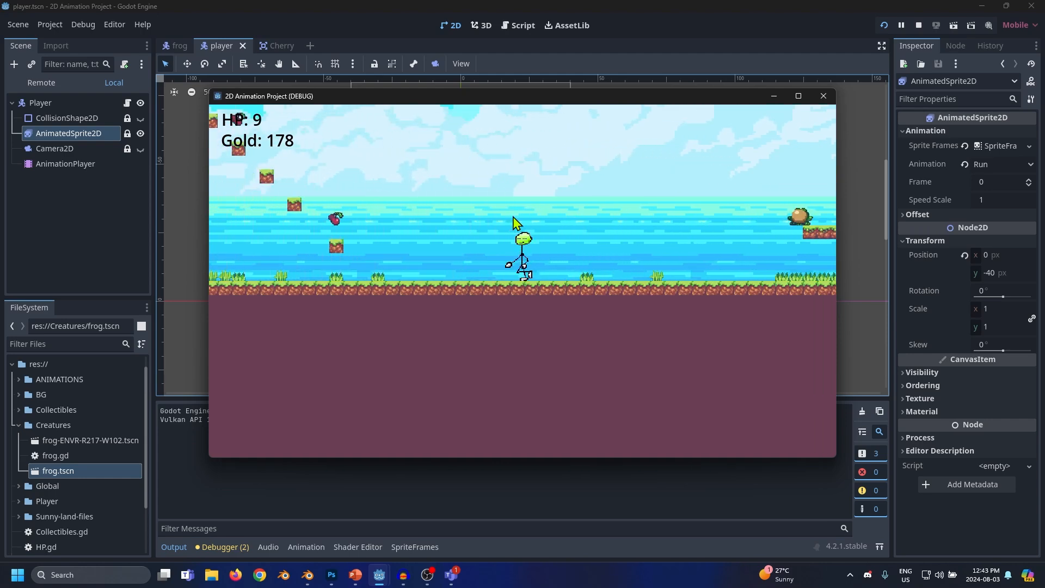
pyautogui.click(823, 96)
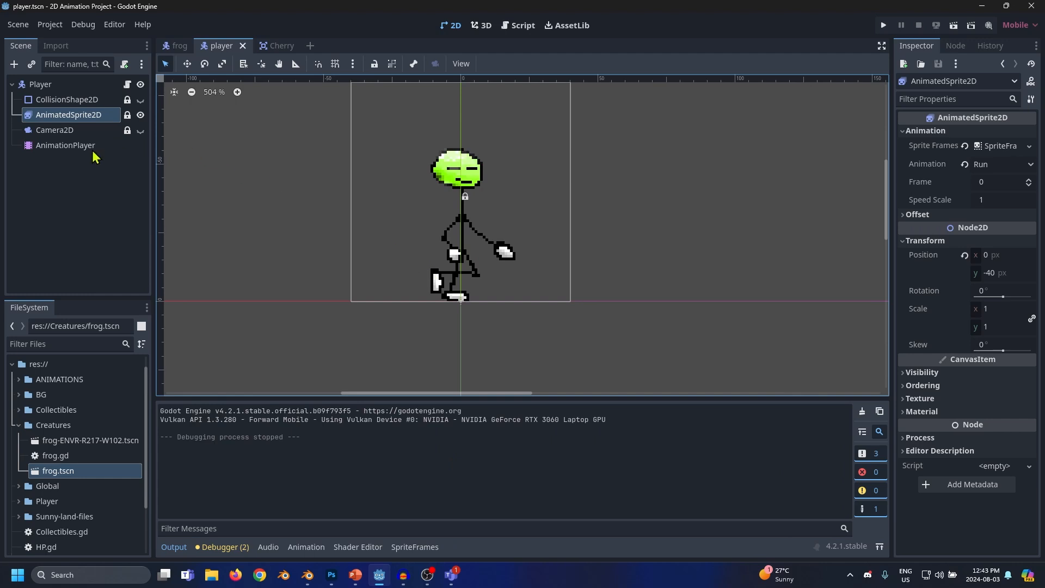
# Display the Run animation's timeline in the player scene's AnimationPlayer
pyautogui.click(179, 45)
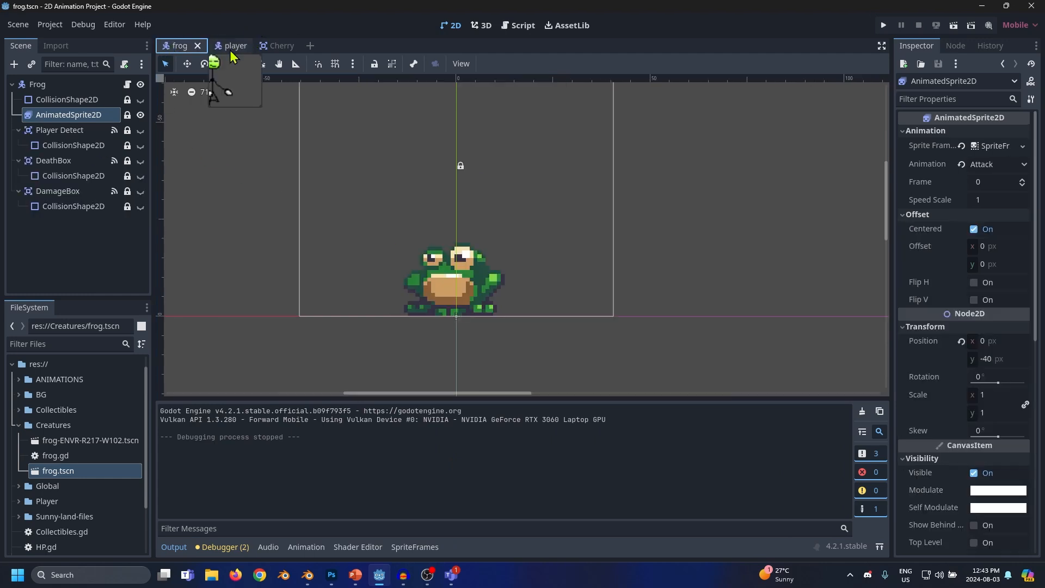
pyautogui.click(230, 47)
pyautogui.click(279, 46)
pyautogui.click(226, 45)
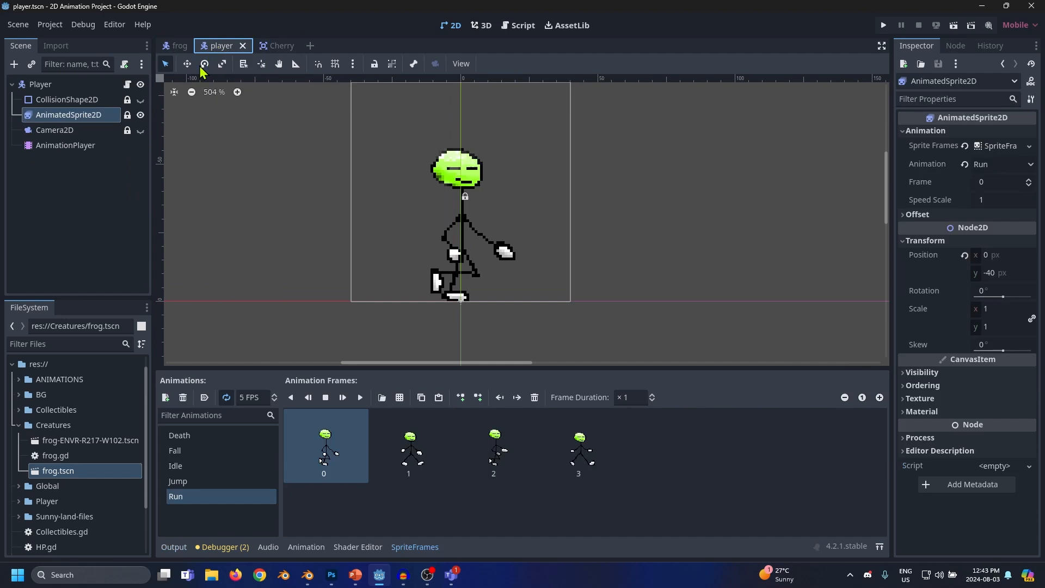
pyautogui.click(36, 146)
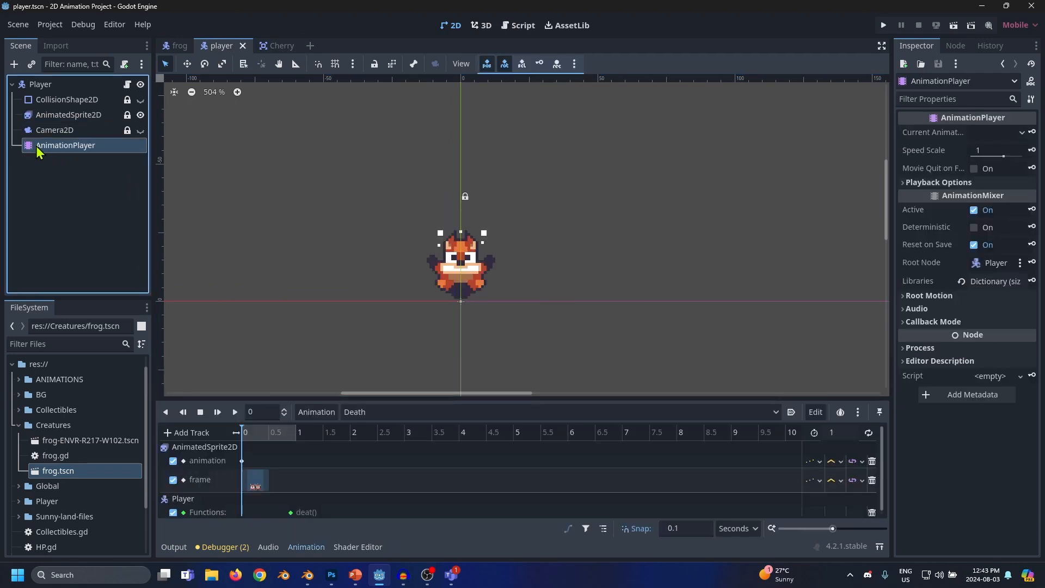
pyautogui.click(394, 414)
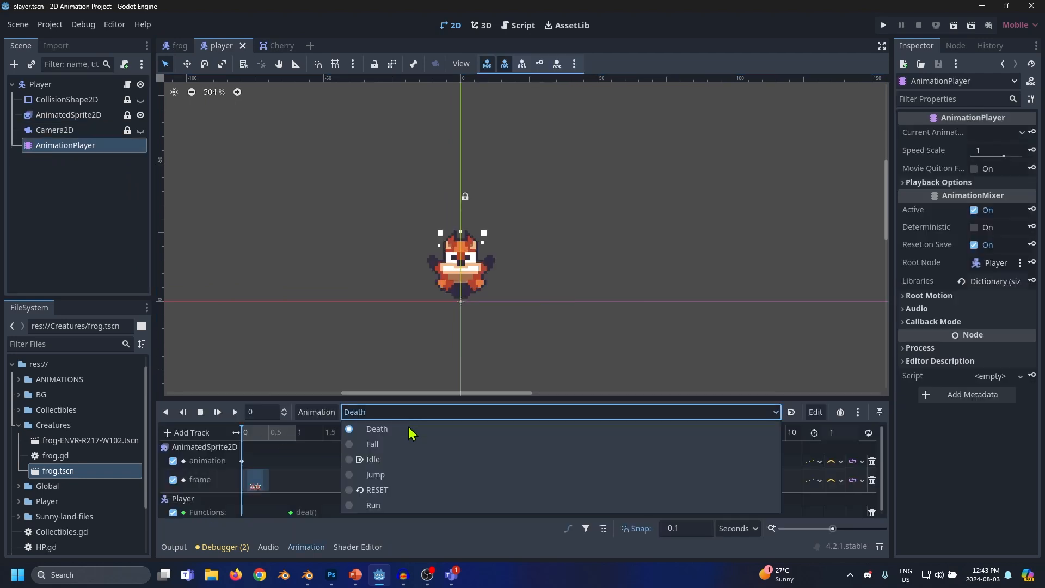
pyautogui.click(386, 512)
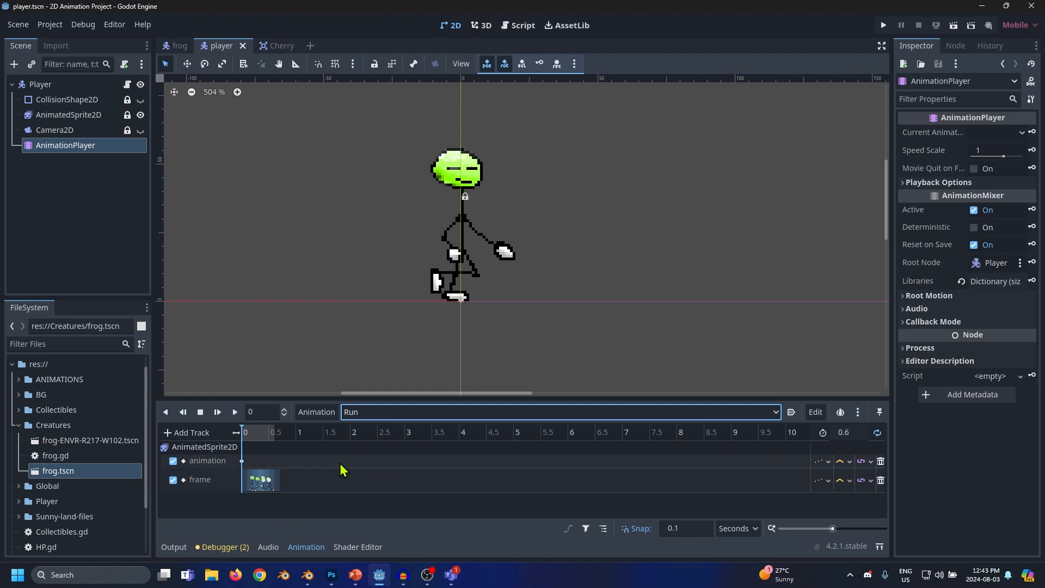
# Scrub through the Run timeline and examine the fourth frame's key and the keys without a sprite after it
pyautogui.click(319, 451)
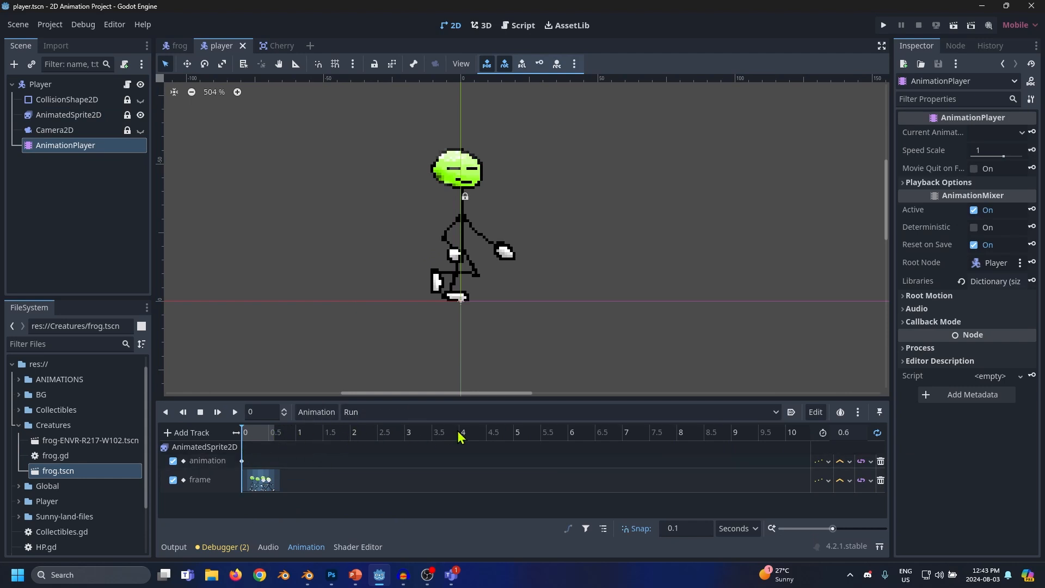
pyautogui.keyDown('ctrl'); pyautogui.scroll(10, 401, 433); pyautogui.keyUp('ctrl')
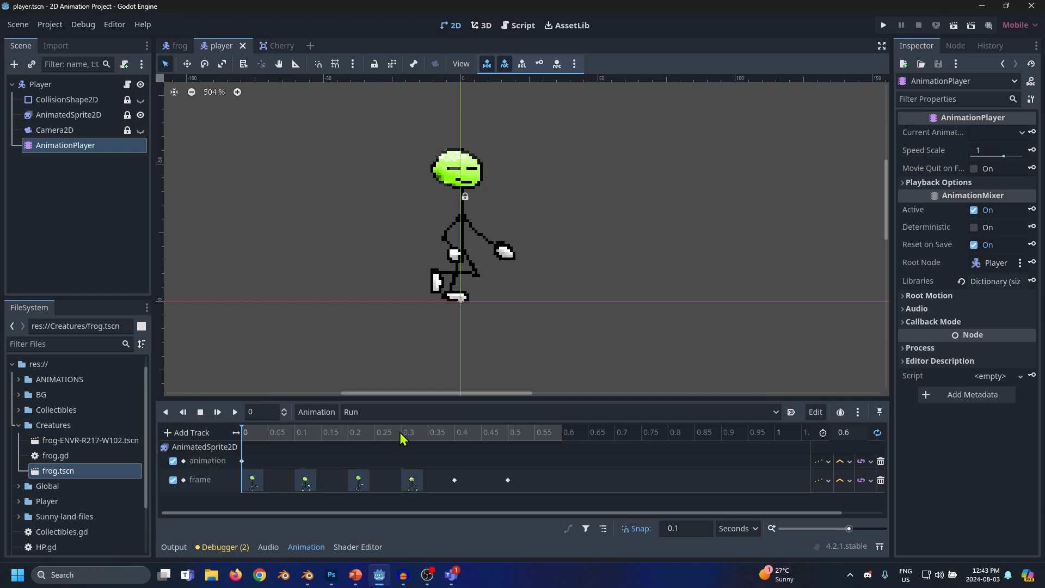
pyautogui.keyDown('ctrl'); pyautogui.scroll(-3, 401, 435); pyautogui.keyUp('ctrl')
pyautogui.moveTo(262, 436); pyautogui.dragTo(459, 450)
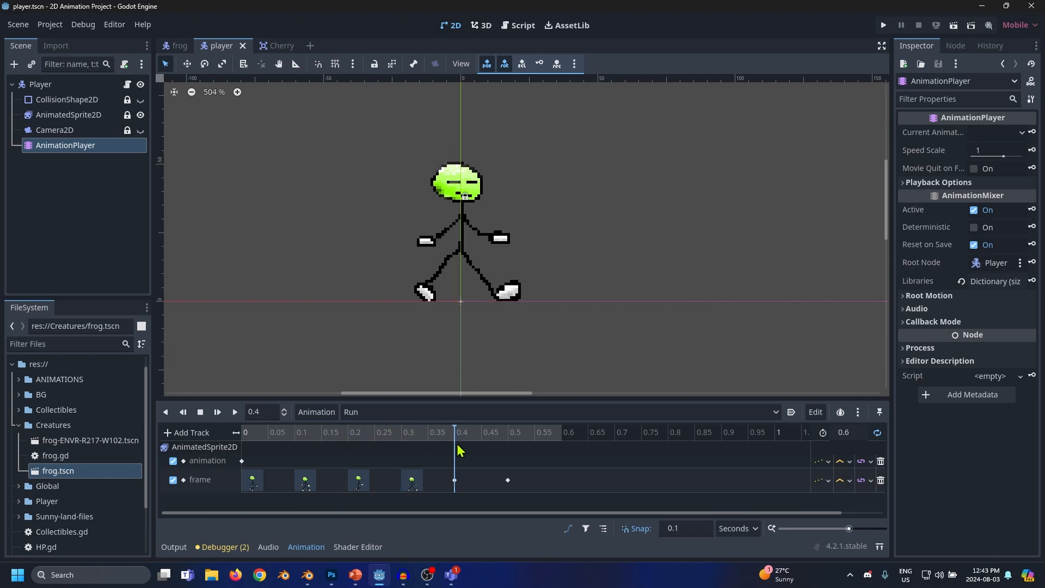
pyautogui.click(412, 481)
pyautogui.moveTo(499, 436); pyautogui.dragTo(556, 436)
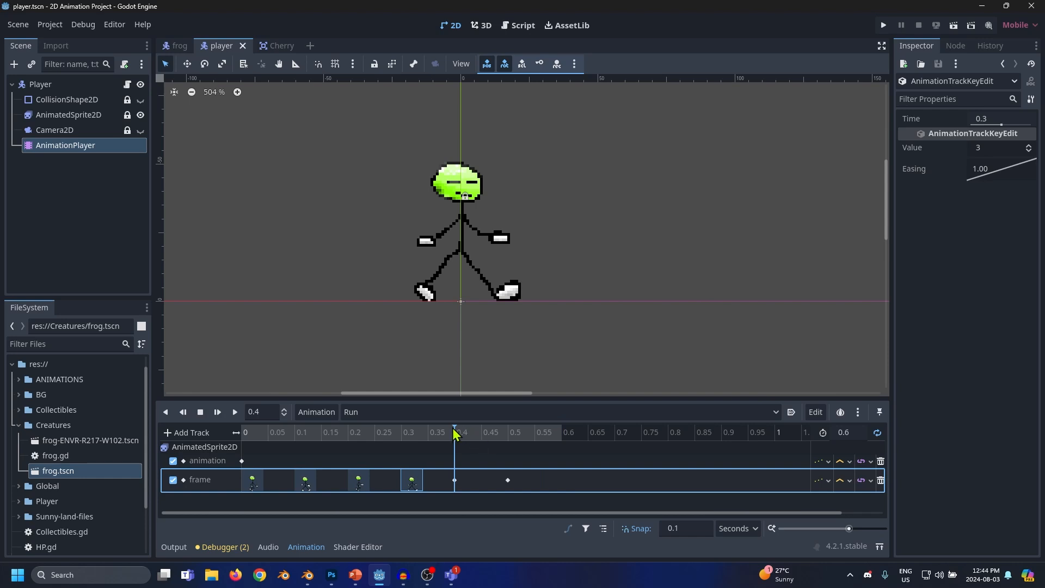
pyautogui.moveTo(422, 433); pyautogui.dragTo(455, 435)
pyautogui.click(561, 433)
pyautogui.moveTo(493, 432); pyautogui.dragTo(481, 437)
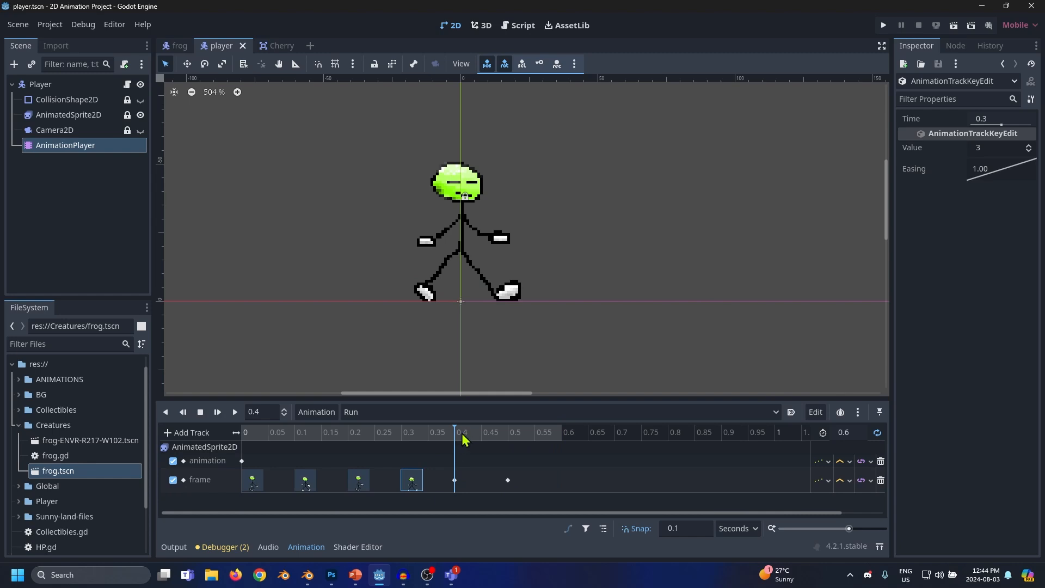
# Set the length of the Run animation to 0.4 seconds
pyautogui.click(845, 433)
pyautogui.write('0.4')
pyautogui.press('Return')
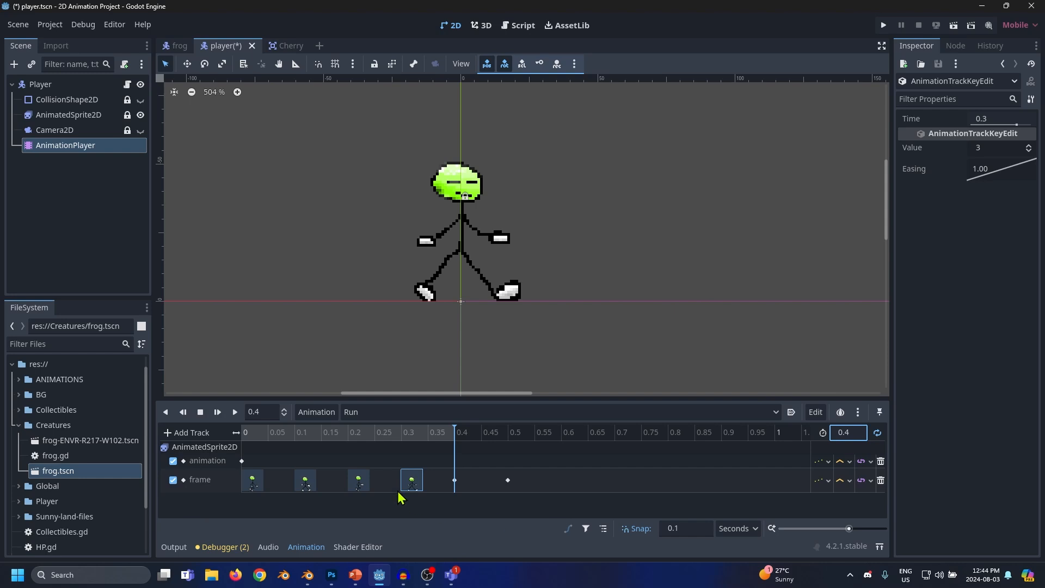
pyautogui.moveTo(454, 436)
pyautogui.mouseDown()
pyautogui.moveTo(246, 435)
pyautogui.moveTo(455, 435)
pyautogui.mouseUp()
# Run the game, move the player left and right to test the shortened Run animation, and stop the game
pyautogui.click(883, 25)
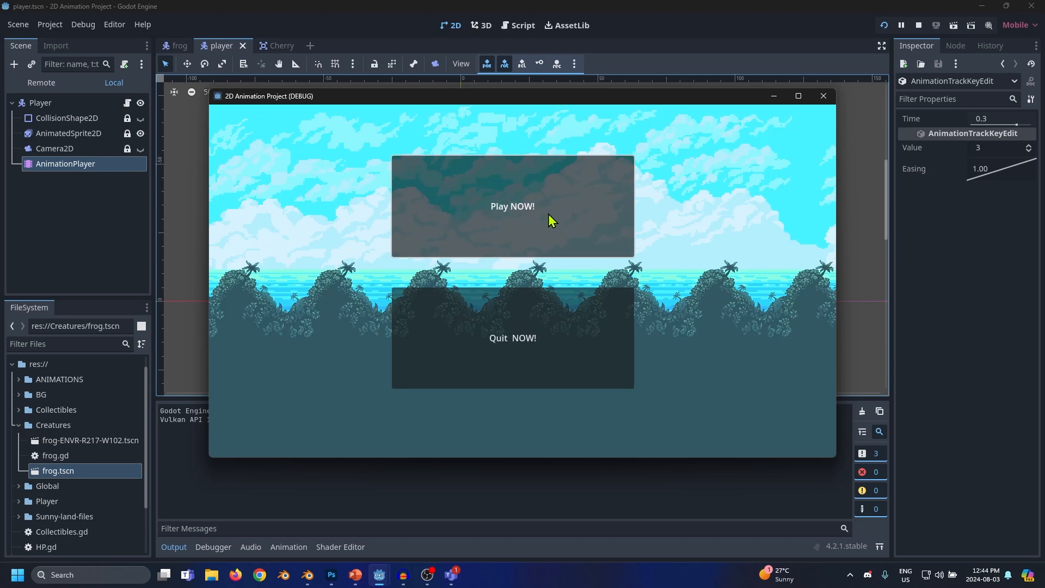
pyautogui.click(548, 217)
pyautogui.press('Left')
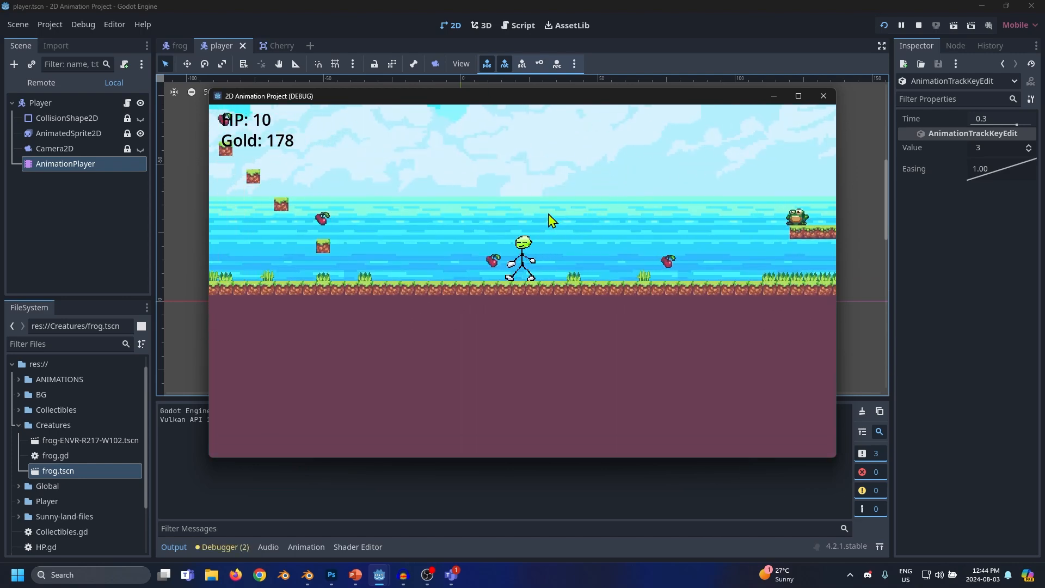
pyautogui.press('Right')
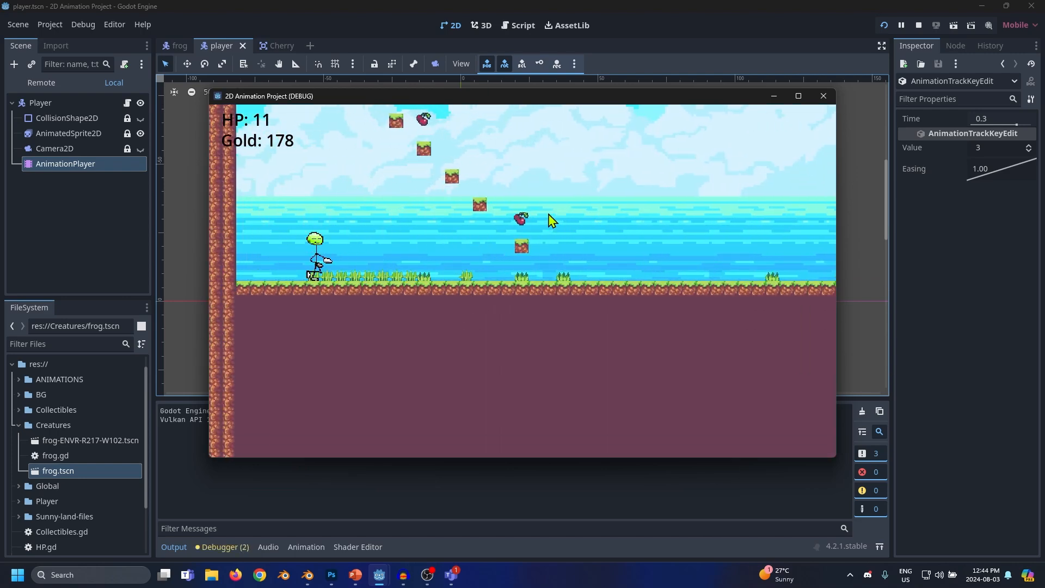
pyautogui.press('F8')
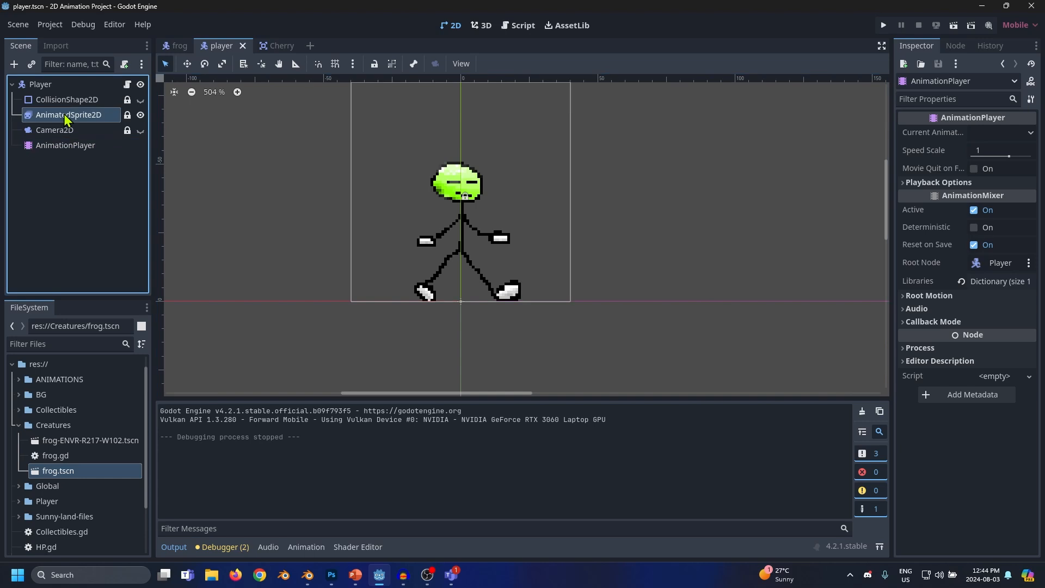
# Reopen the Run animation in the player's AnimationPlayer and set its length back to 0.4 seconds
pyautogui.click(35, 147)
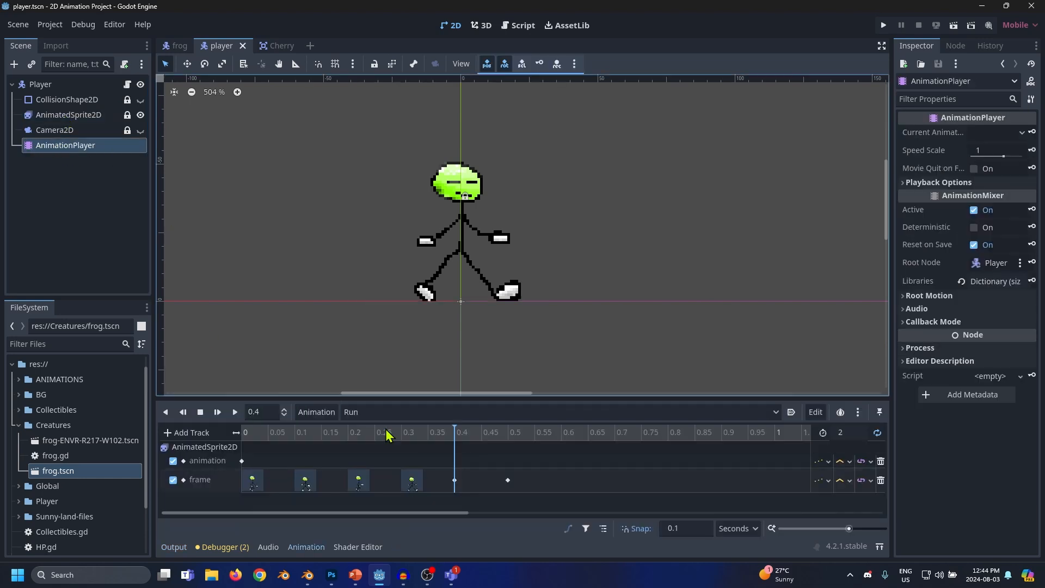
pyautogui.click(381, 412)
pyautogui.click(374, 506)
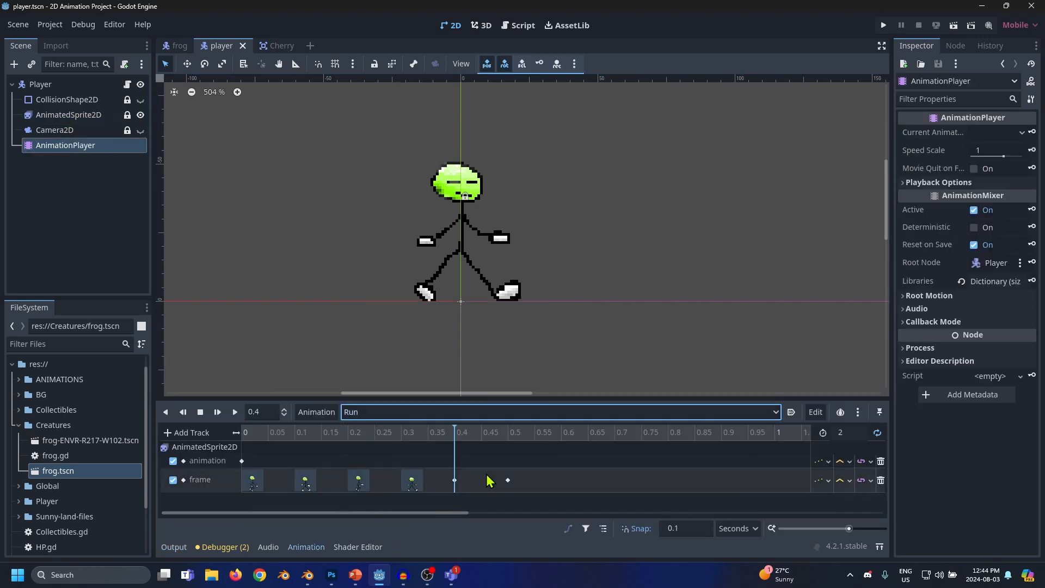
pyautogui.click(854, 430)
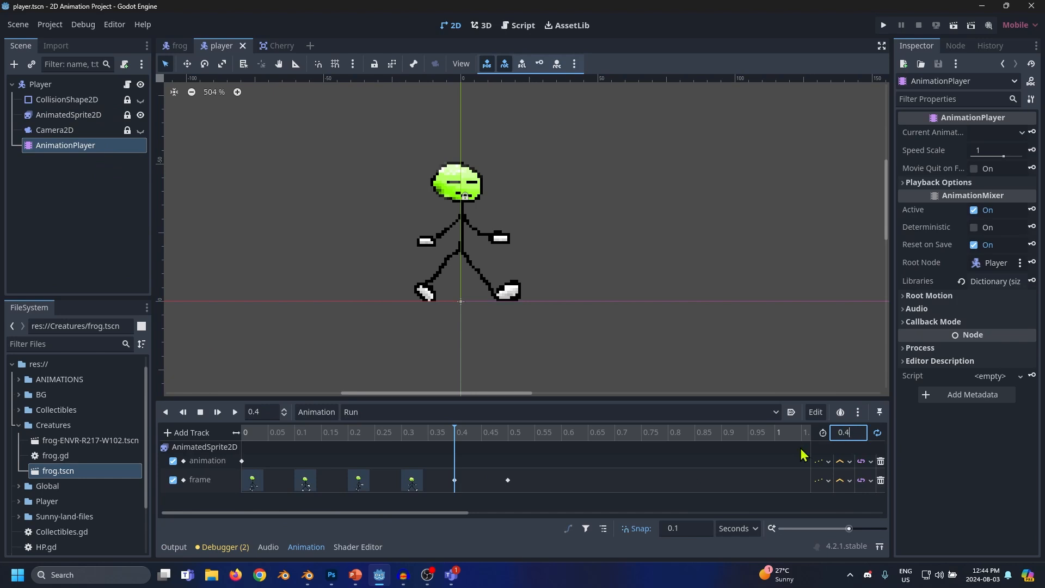
pyautogui.write('0.4')
pyautogui.press('Return')
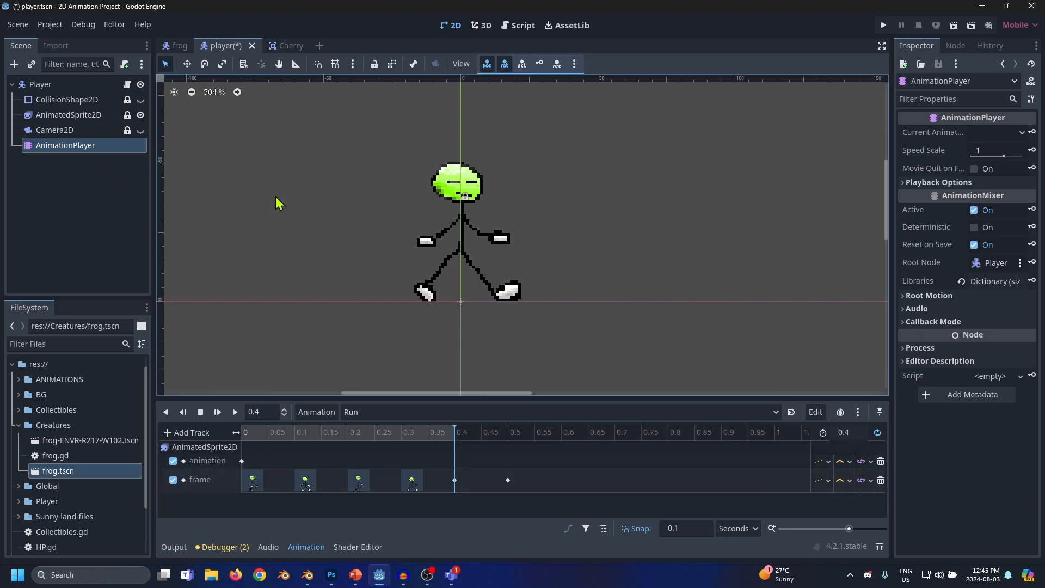
# Look over the sprite animations in the frog and Cherry scenes and return to the player's AnimationPlayer
pyautogui.hotkey('ctrl', 'shift', 'Tab')
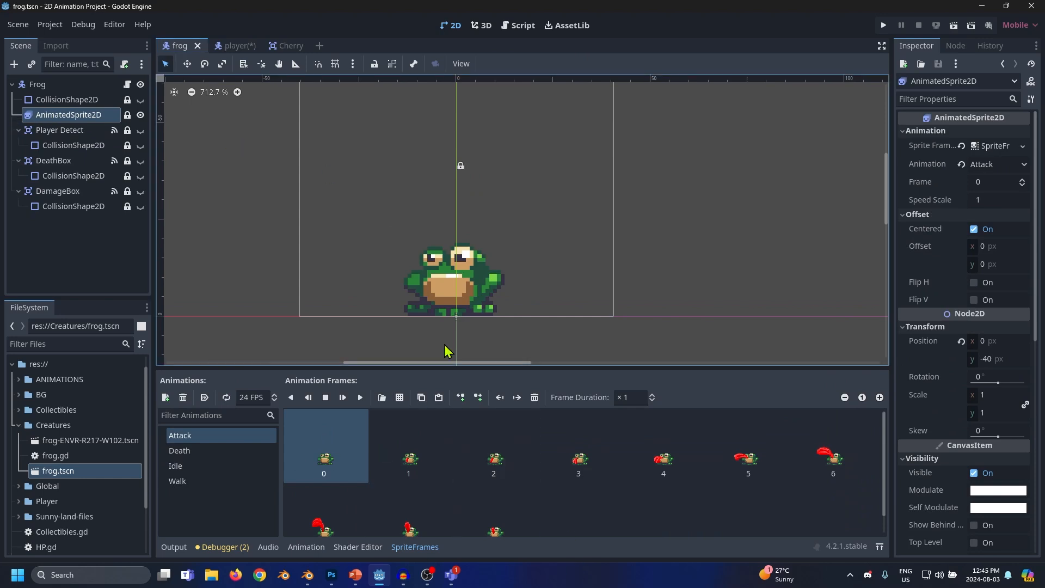
pyautogui.click(285, 46)
pyautogui.click(66, 114)
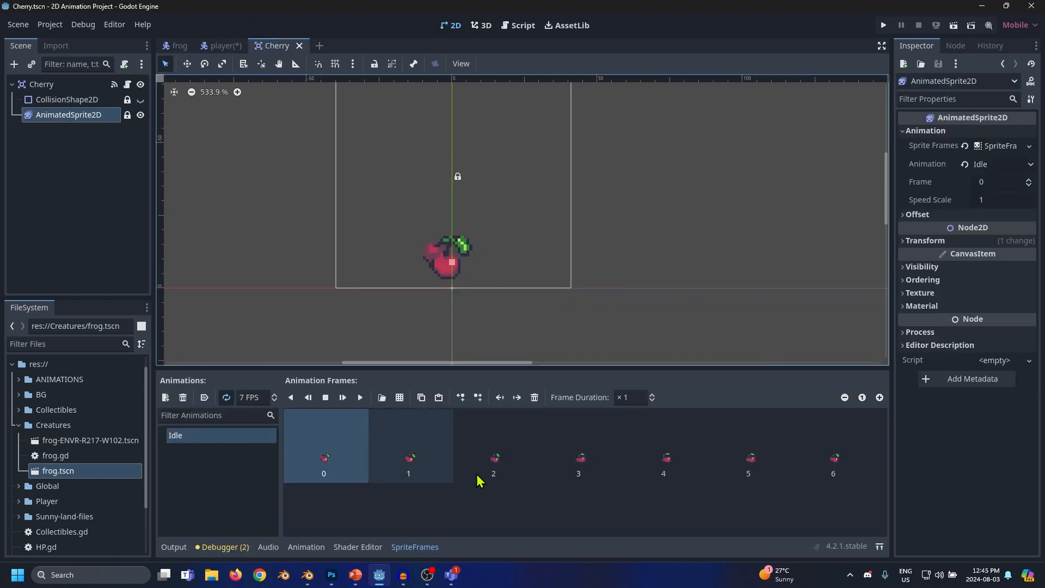
pyautogui.hotkey('ctrl', 'shift', 'Tab')
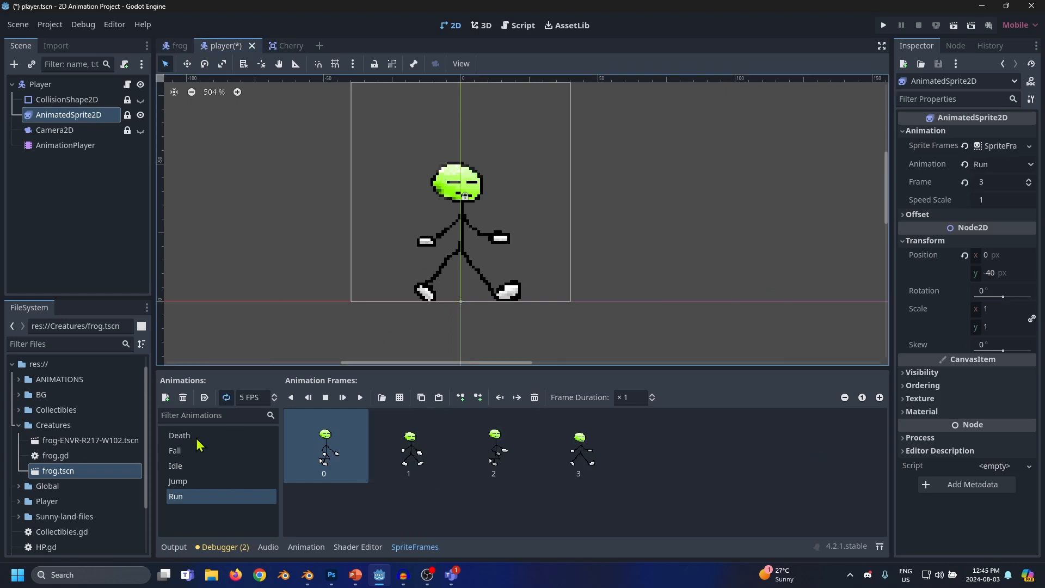
pyautogui.click(62, 145)
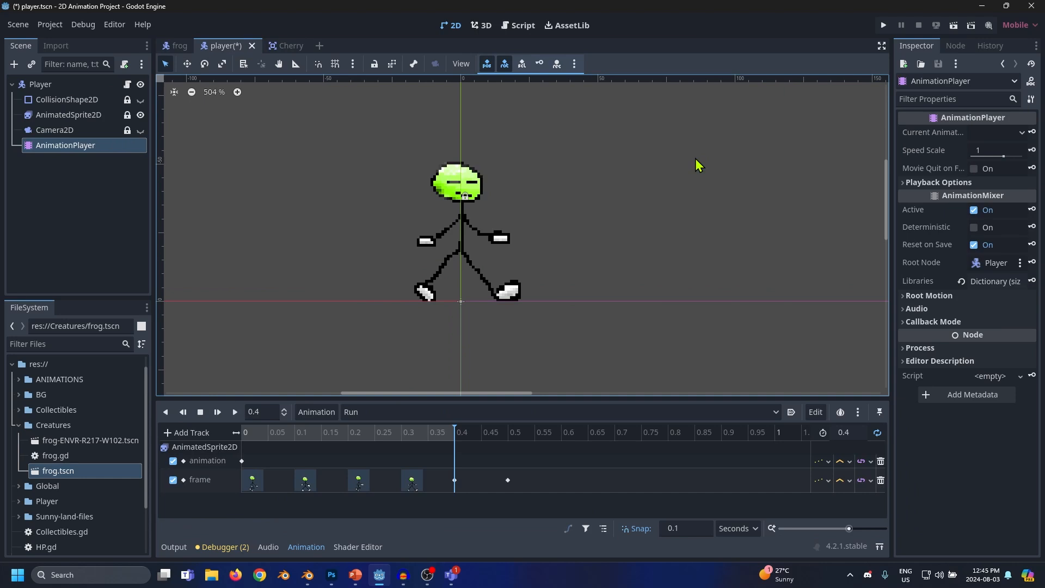